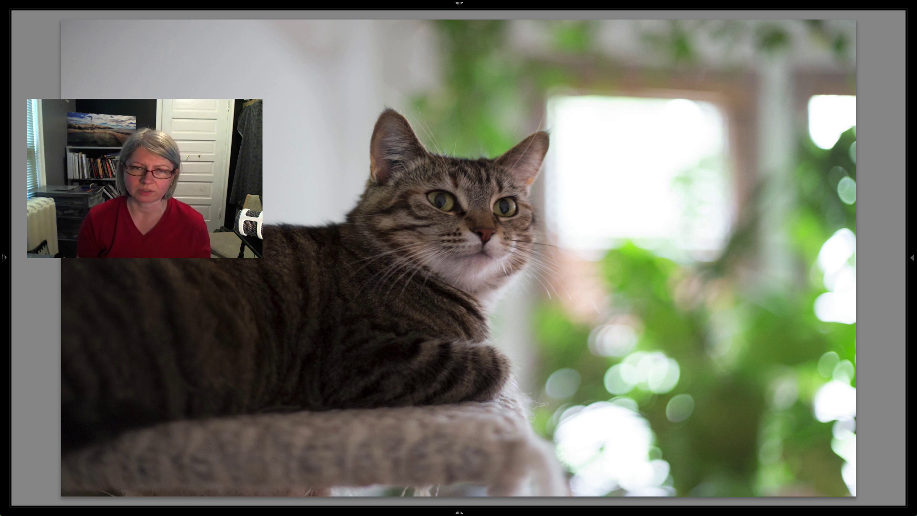
# - Flag the open photo cats-May13-0012 as a pick and return to the thumbnail grid
pyautogui.press('p')
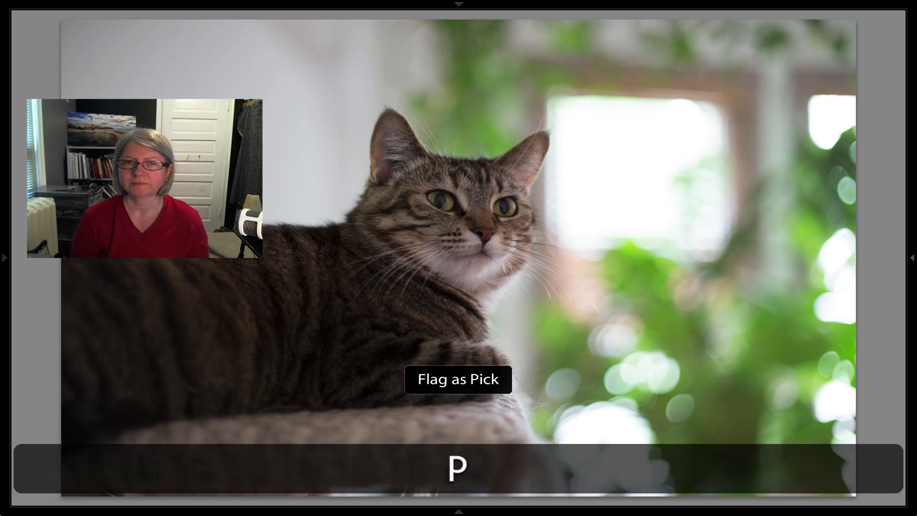
pyautogui.press('g')
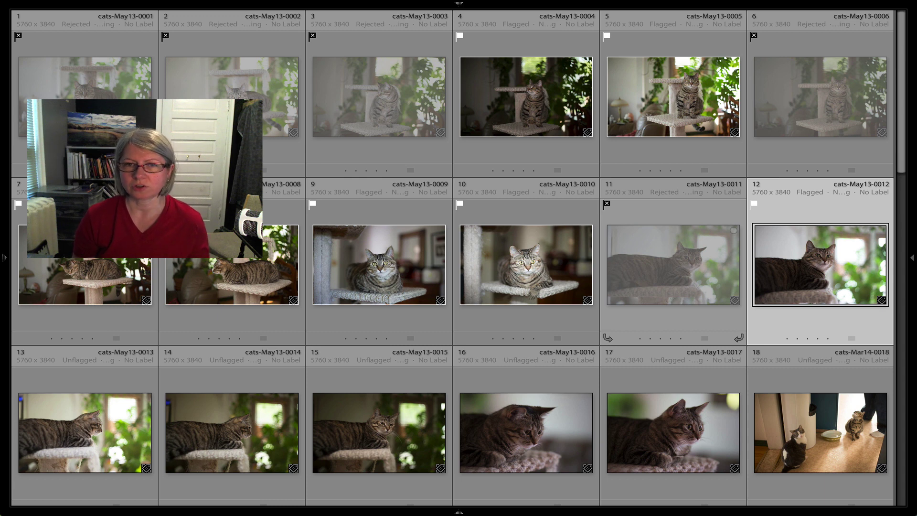
# - Rate photo cats-May13-0013 one star and photo cats-May13-0014 three stars in the enlarged view
pyautogui.press('Right')
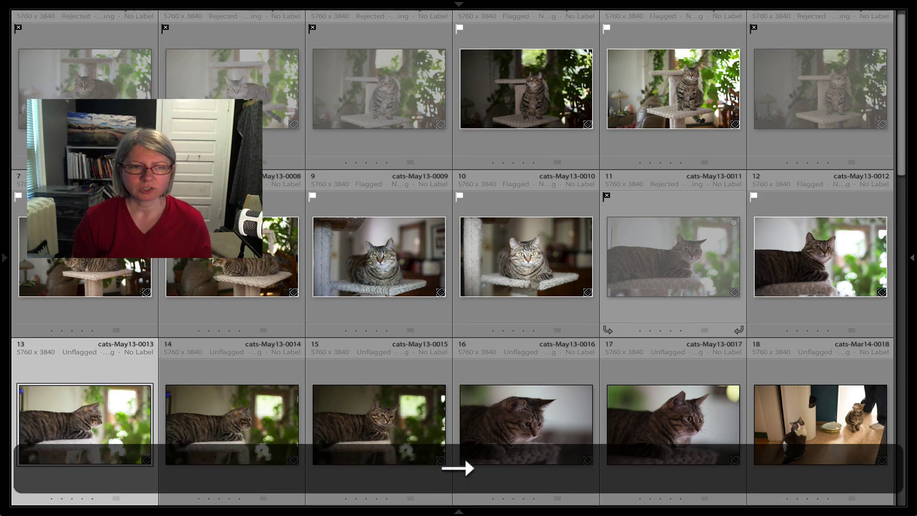
pyautogui.press('Return')
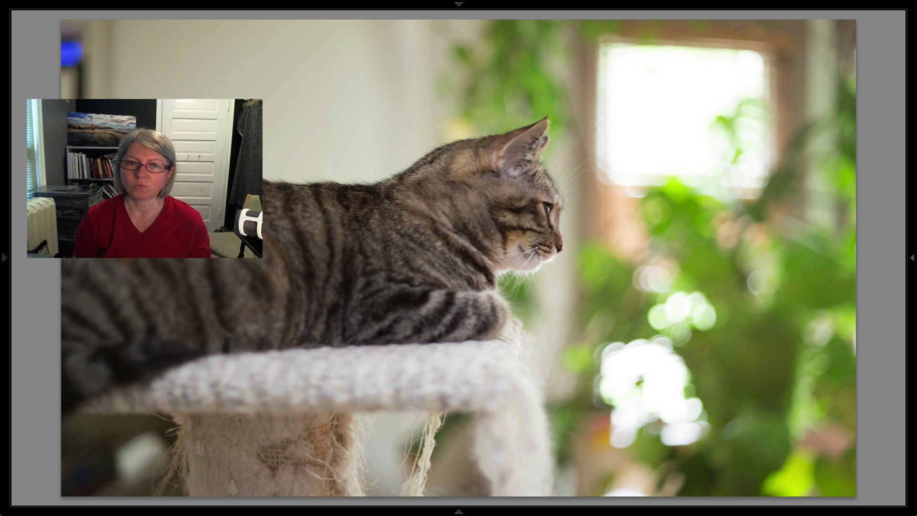
pyautogui.press('1')
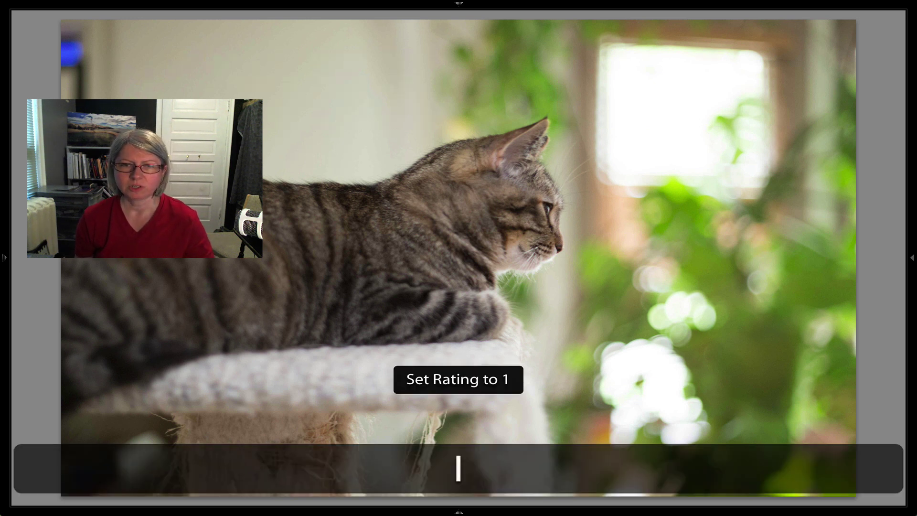
pyautogui.press('Right')
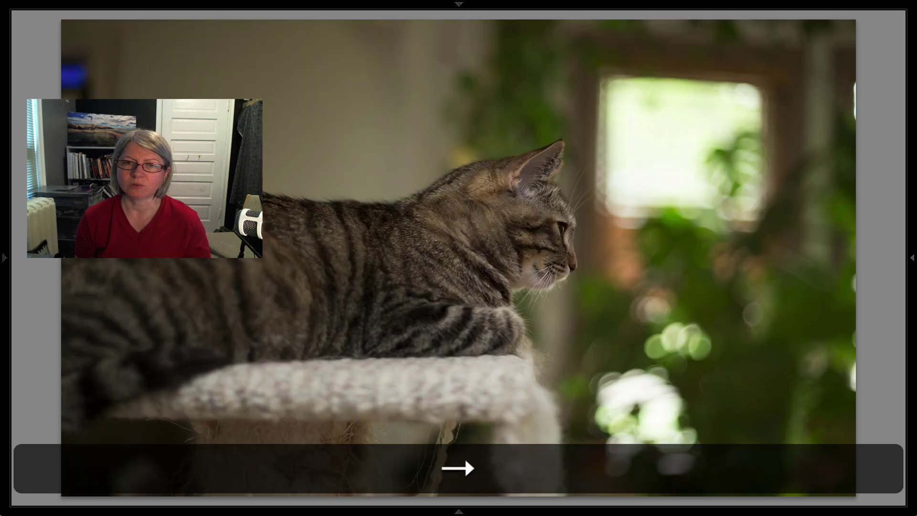
pyautogui.press('3')
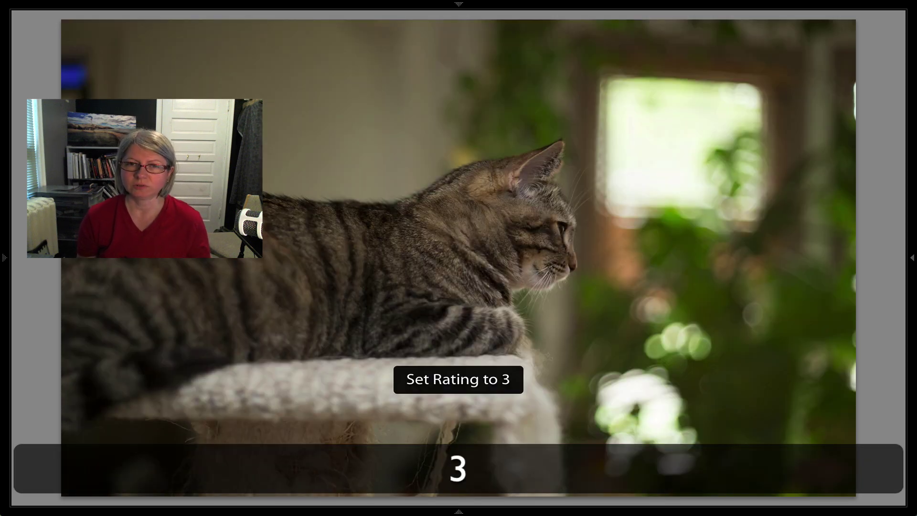
# - Mark photos cats-May13-0015 and cats-May13-0016 as rejected
pyautogui.press('Right')
pyautogui.press('x')
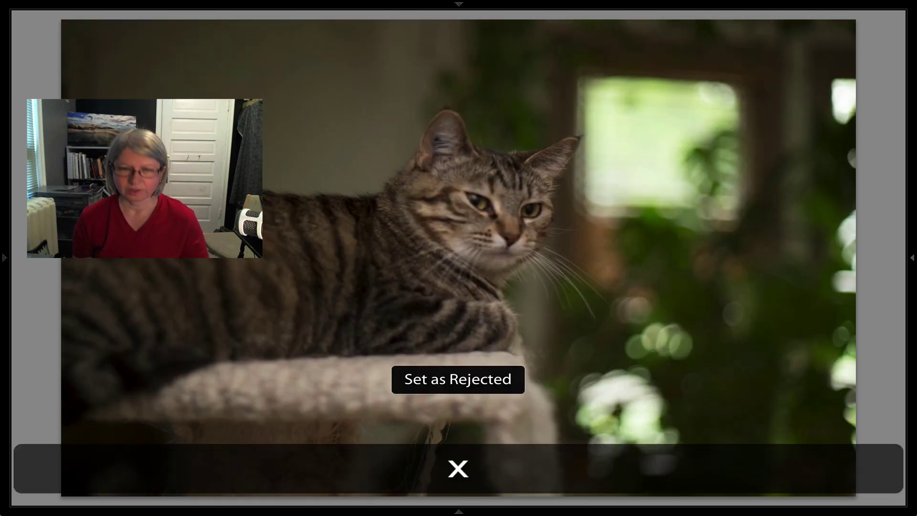
pyautogui.press('Right')
pyautogui.press('x')
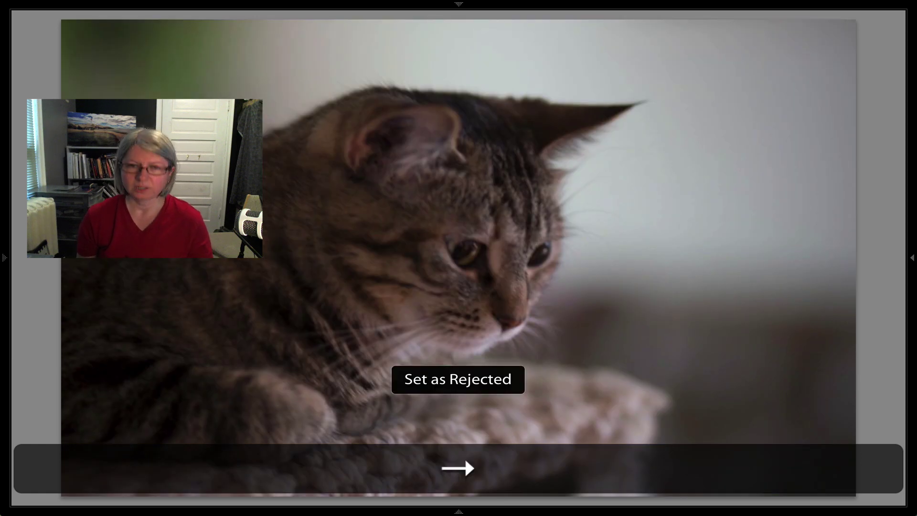
# - Rate photo cats-May13-0017 five stars, advance to the following photo and return to the thumbnail grid
pyautogui.press('Right')
pyautogui.press('5')
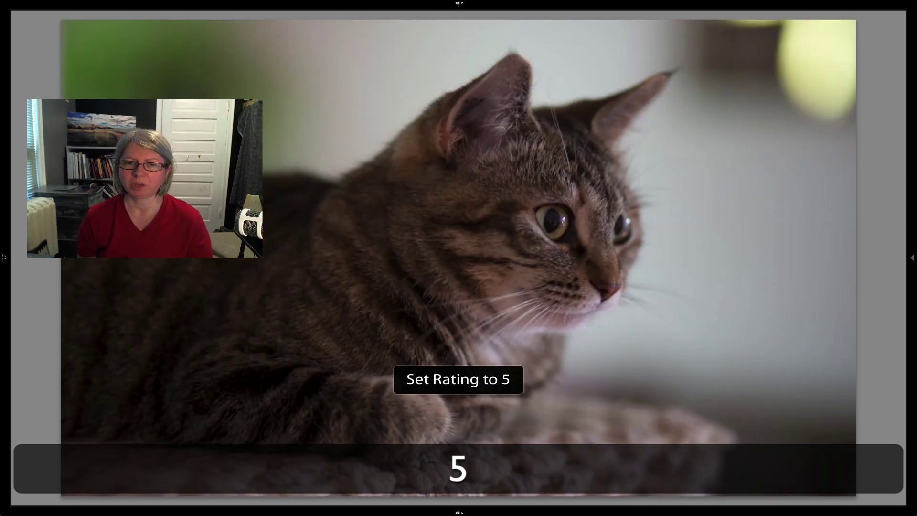
pyautogui.press('Right')
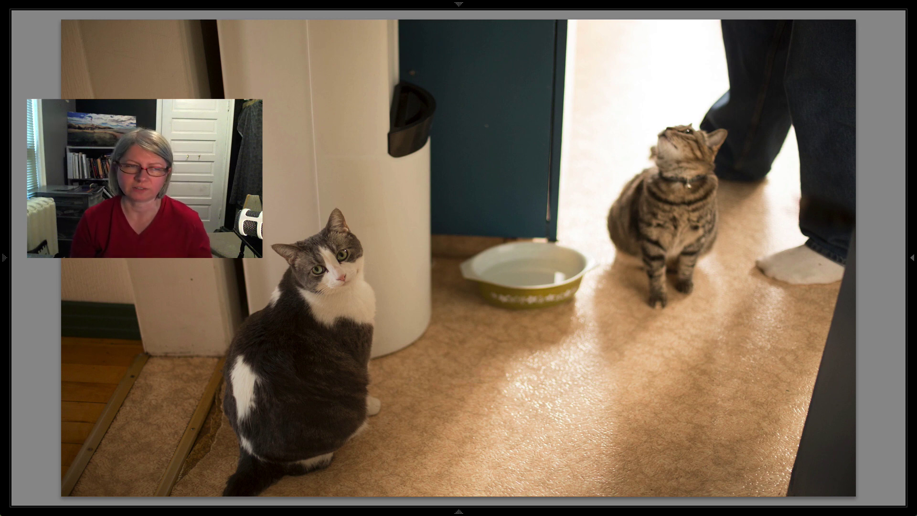
pyautogui.press('g')
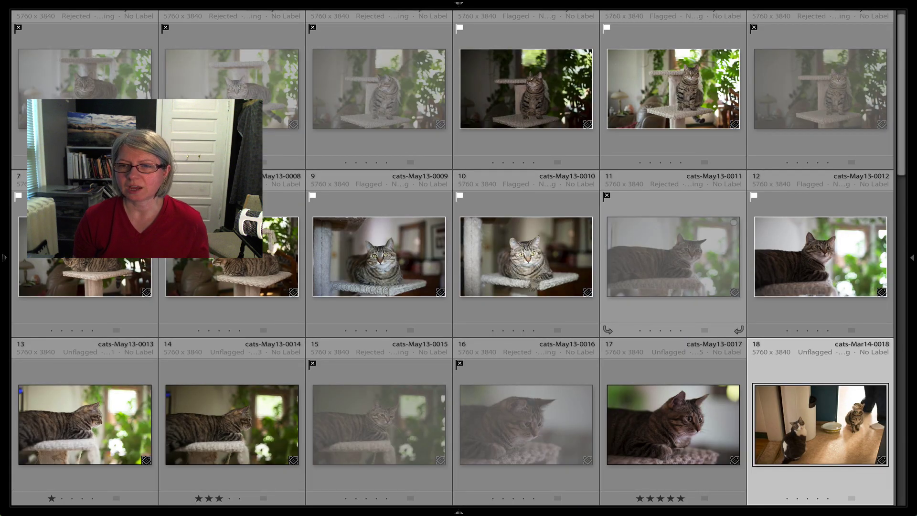
# - Open photo cats-Mar14-0018 enlarged, give it a red color label and return to the thumbnail grid
pyautogui.press('Return')
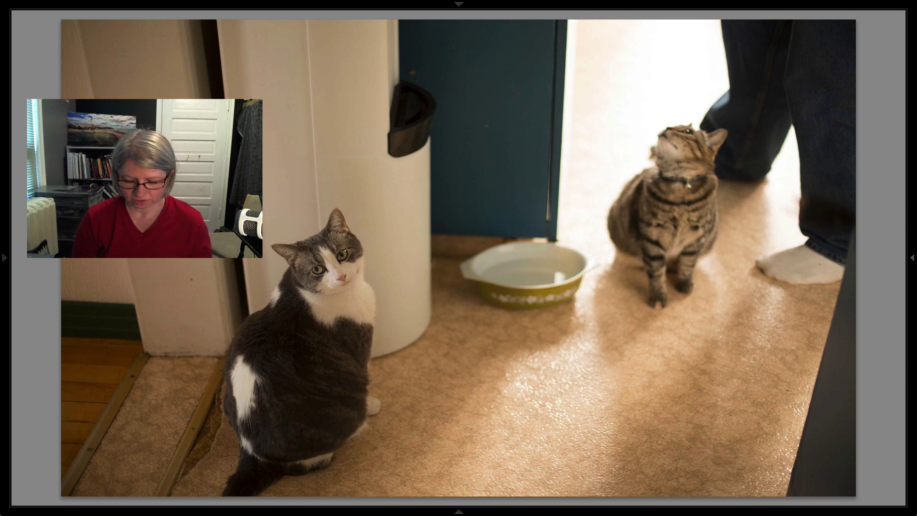
pyautogui.press('6')
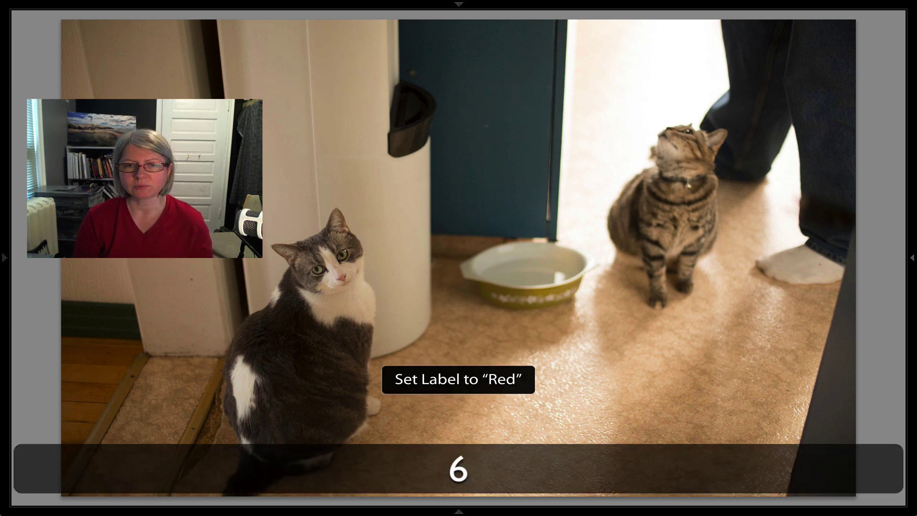
pyautogui.press('g')
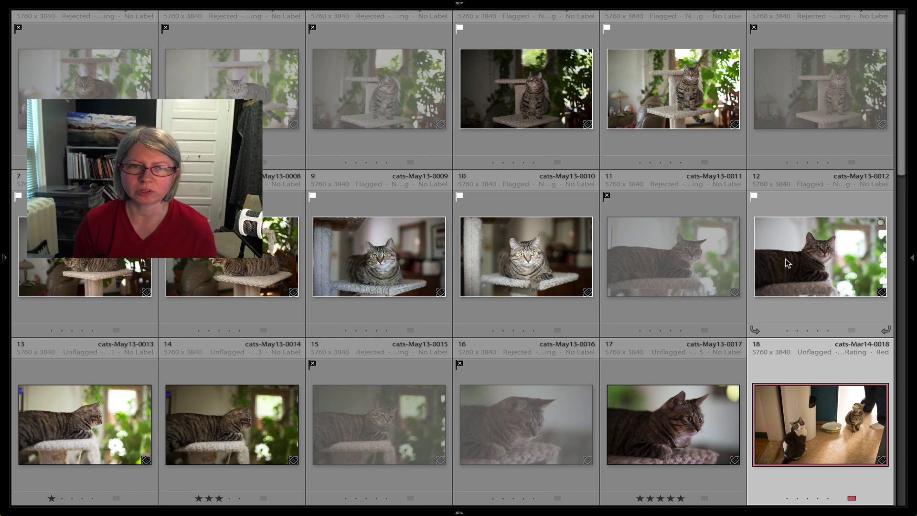
# - Color-label photo cats-Mar14-0019 yellow, cats-Apr14-0020 green and cats-Apr14-0021 blue in the grid
pyautogui.press('Right')
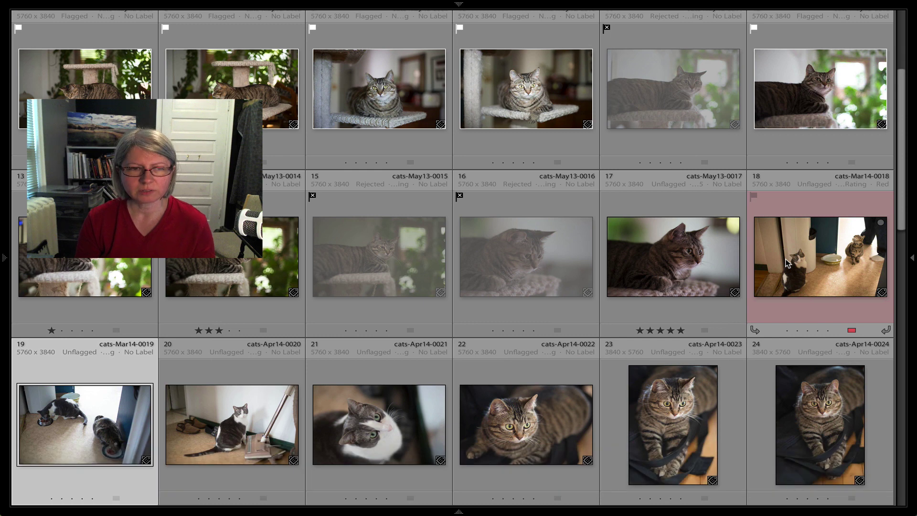
pyautogui.press('7')
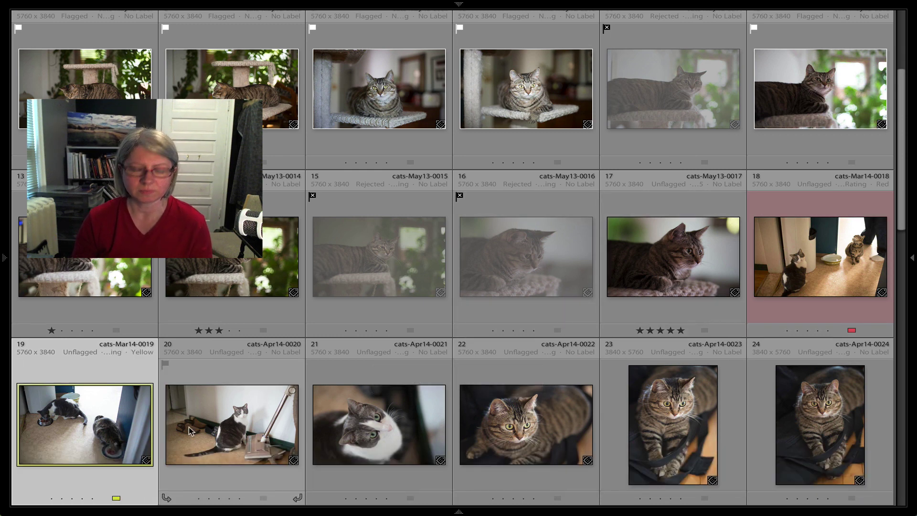
pyautogui.press('Right')
pyautogui.press('8')
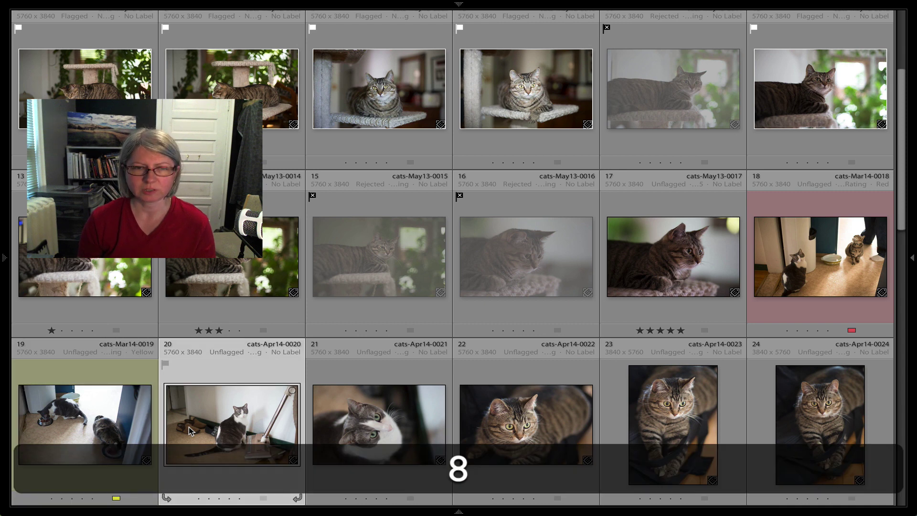
pyautogui.press('Right')
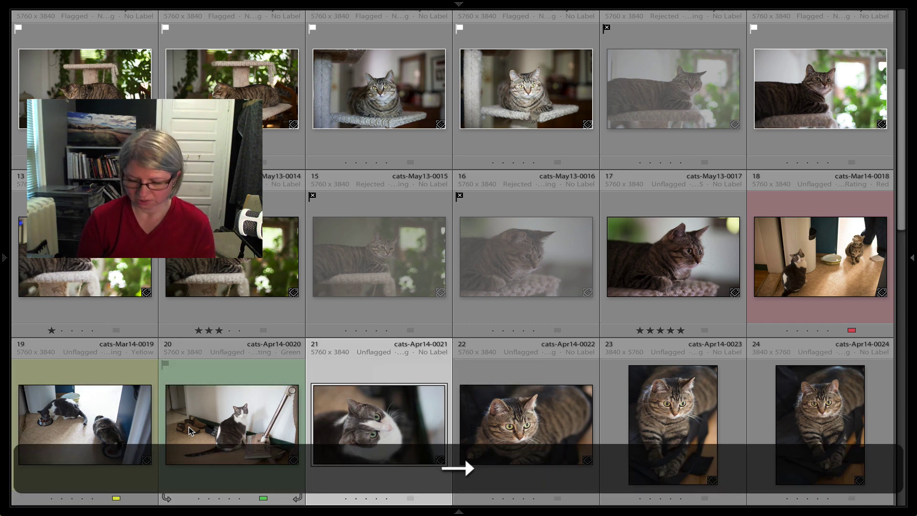
pyautogui.press('9')
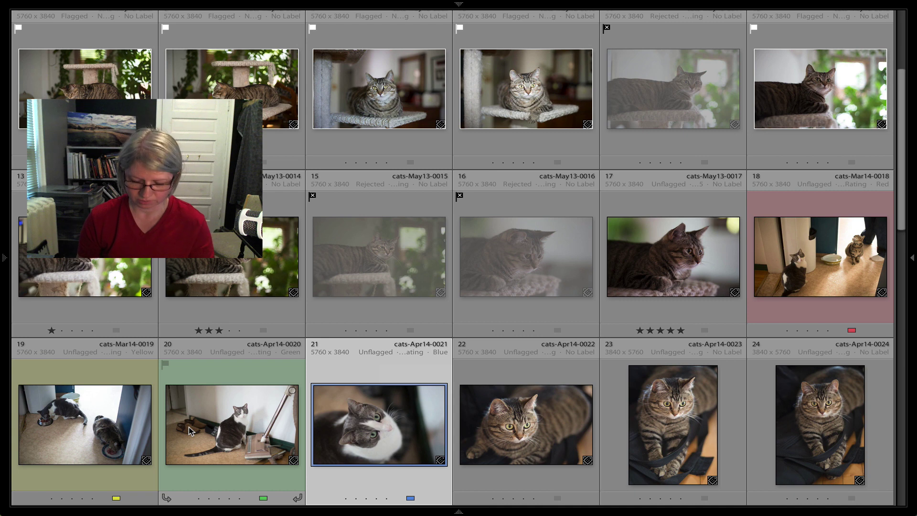
# - Show the grid toolbar and give photo cats-Apr14-0022 a purple color label
pyautogui.press('t')
pyautogui.press('Right')
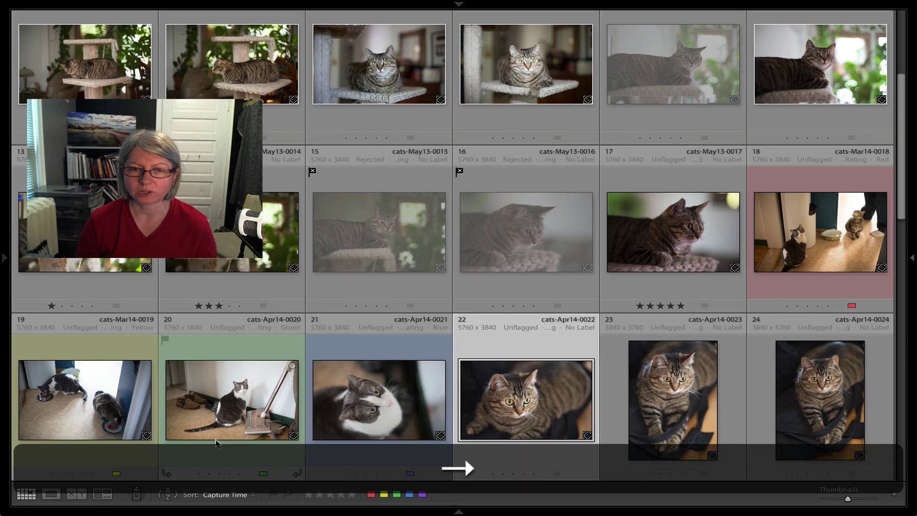
pyautogui.click(422, 494)
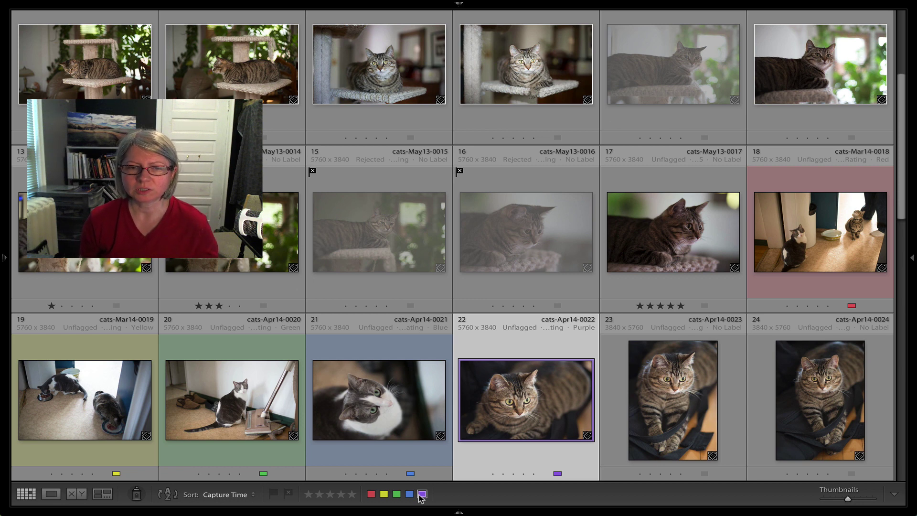
# - Remove the color label from photo cats-Apr14-0021 and change the label of cats-Apr14-0020 to red
pyautogui.press('Left')
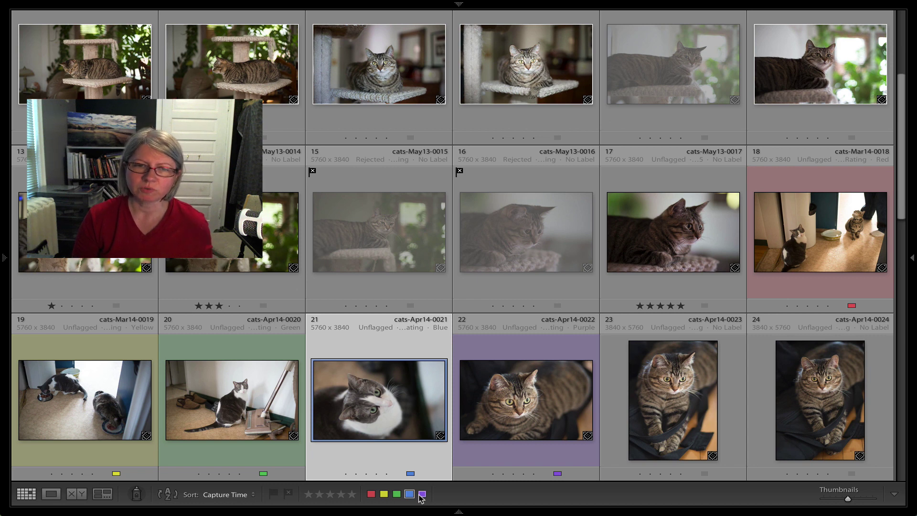
pyautogui.press('9')
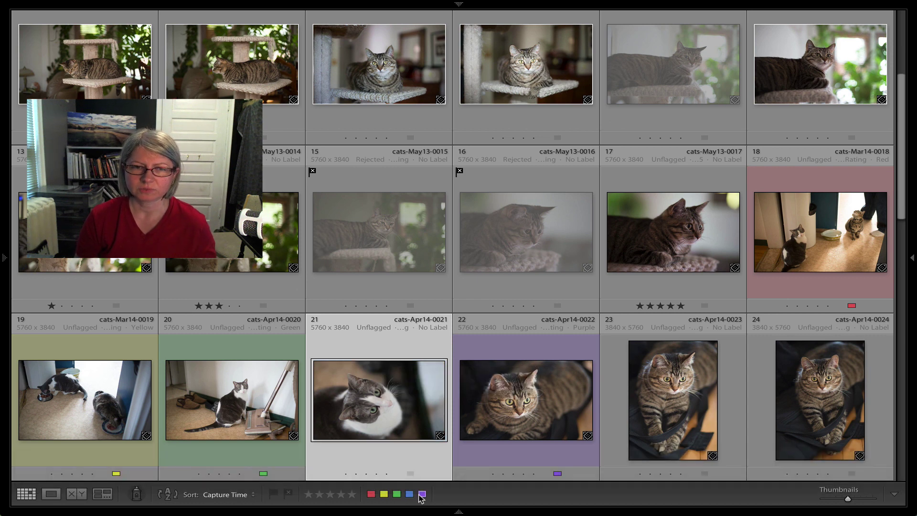
pyautogui.press('Left')
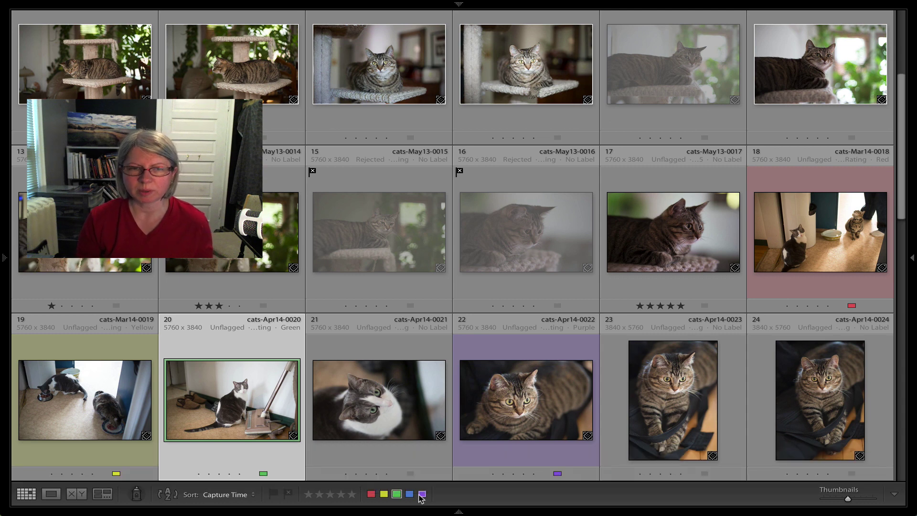
pyautogui.press('6')
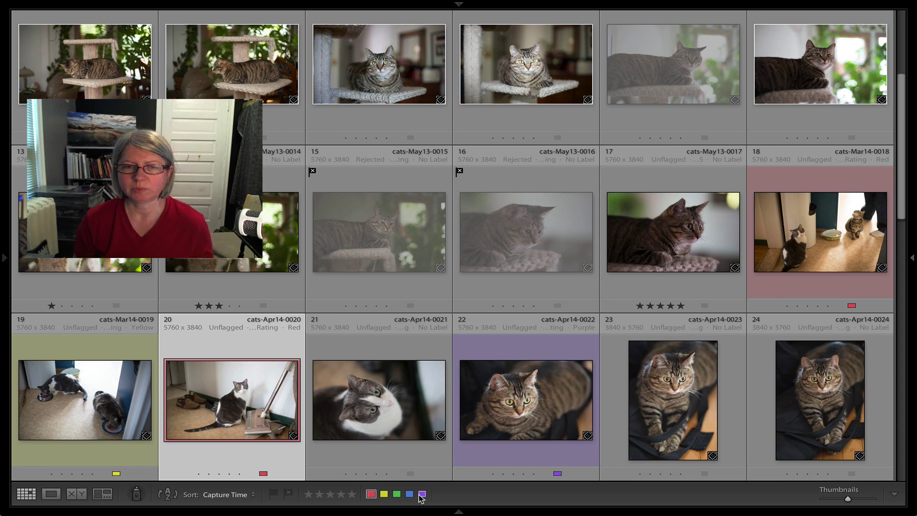
# - Rate photo cats-Apr14-0021 four stars, change it to one star, and finish with a five-star rating
pyautogui.press('Right')
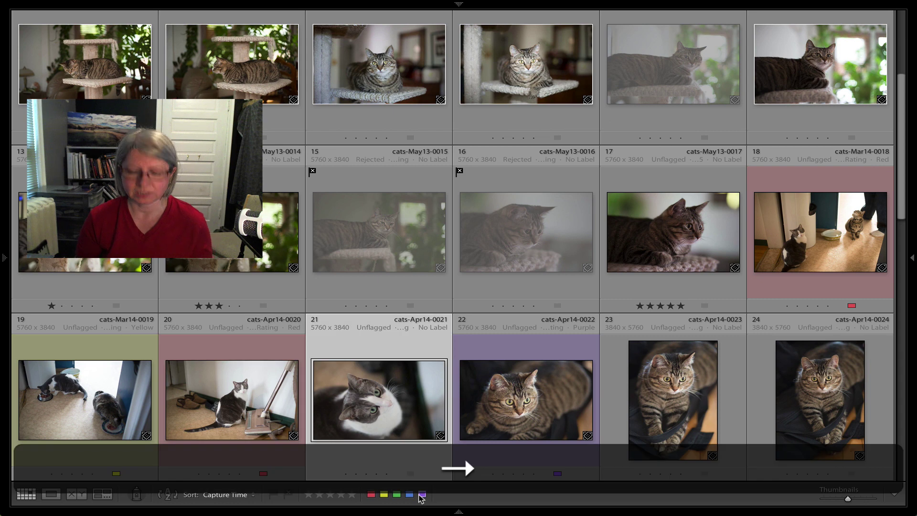
pyautogui.press('4')
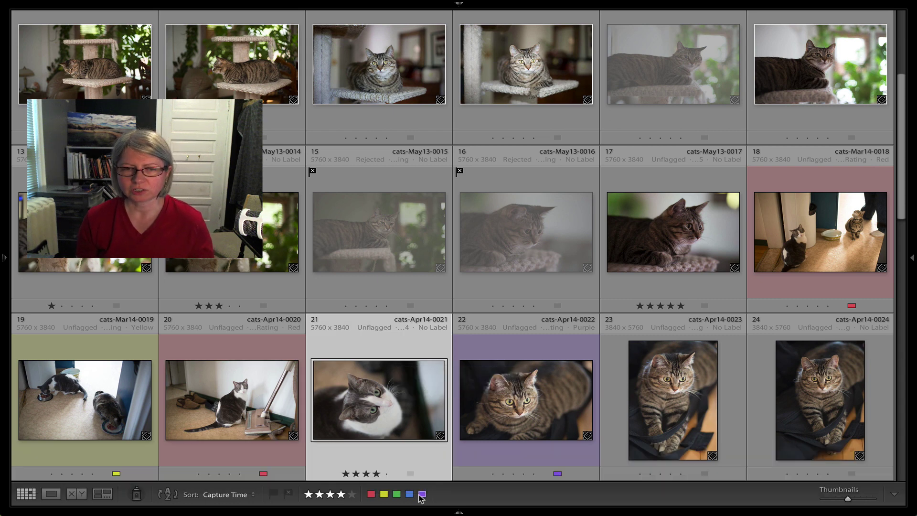
pyautogui.press('1')
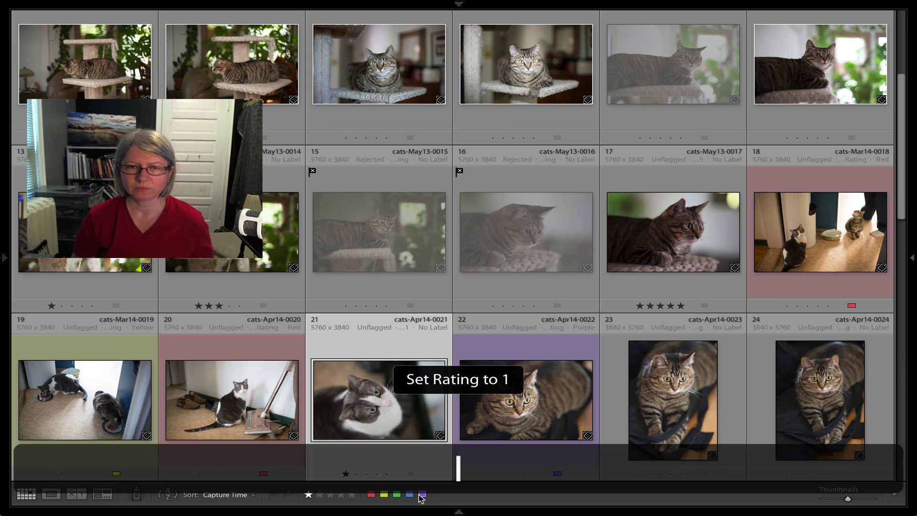
pyautogui.press('5')
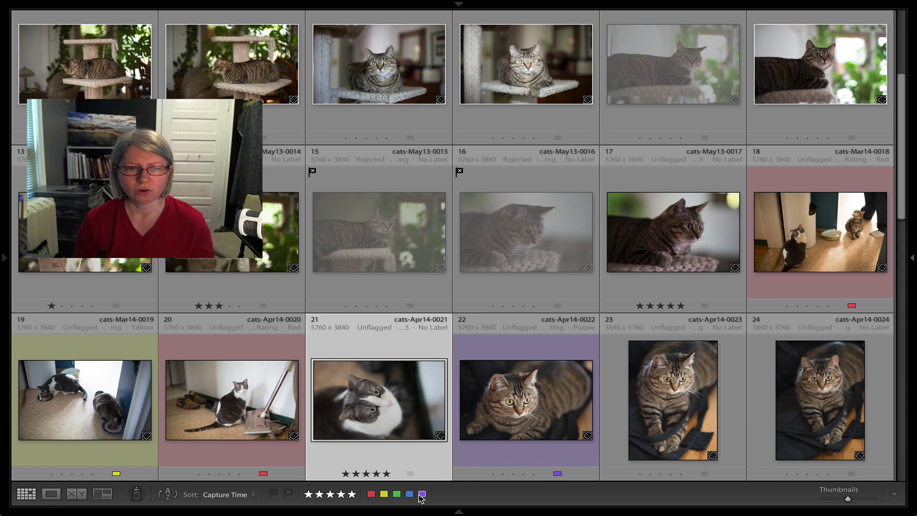
# - Show the library filter bar, filter the grid to flagged photos only, and clear that filter again
pyautogui.press('\\')
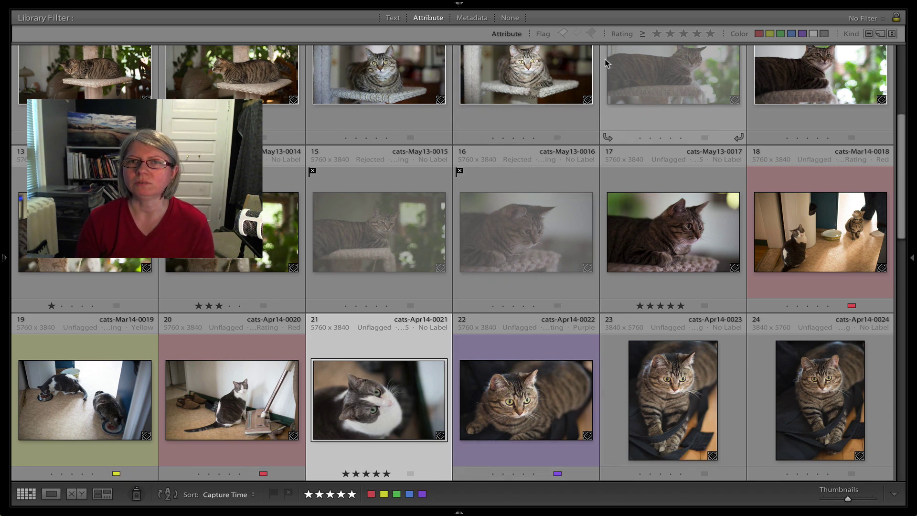
pyautogui.click(564, 33)
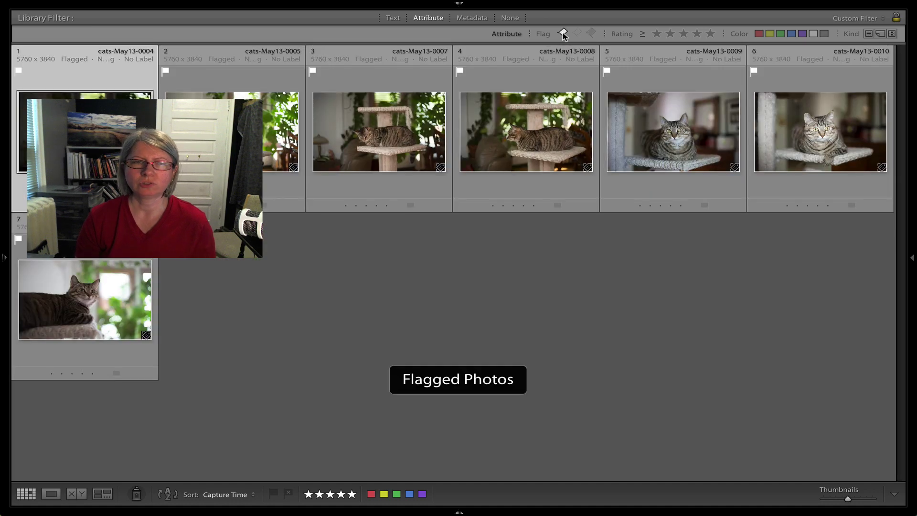
pyautogui.click(564, 34)
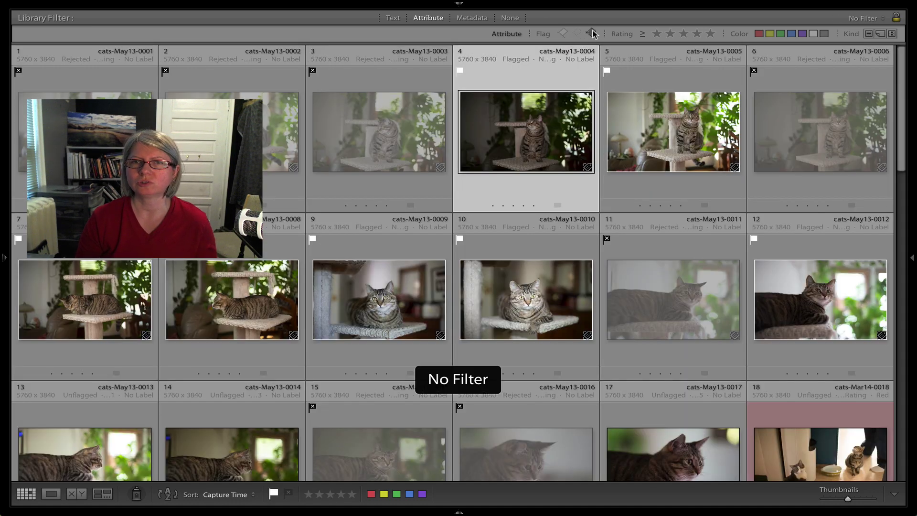
# - Filter the library to rejected photos only and select all of them
pyautogui.click(592, 33)
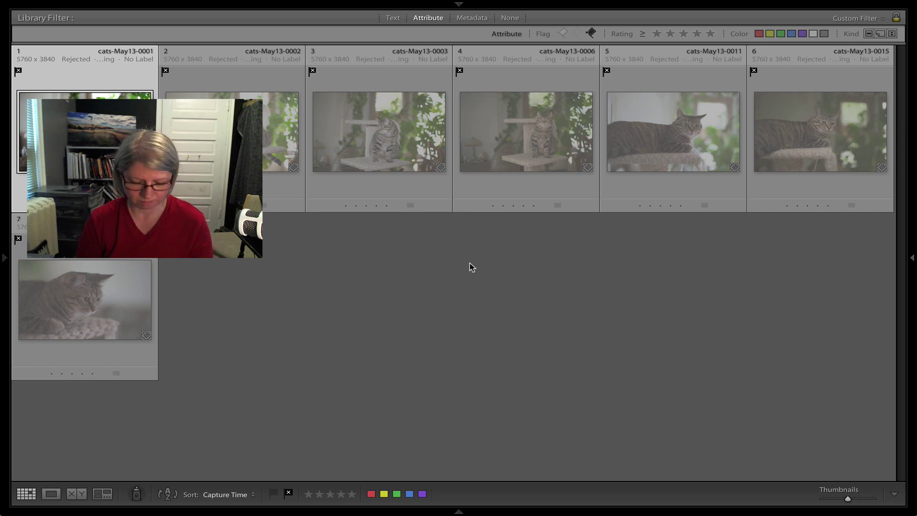
pyautogui.press('super+a')
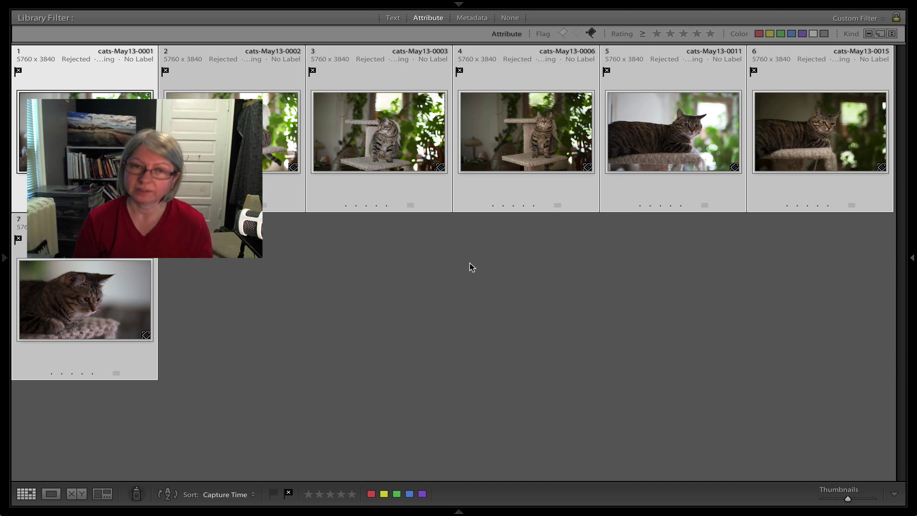
# - Bring up the deletion prompt for the selected rejected photos, cancel it, and deselect all of them
pyautogui.press('BackSpace')
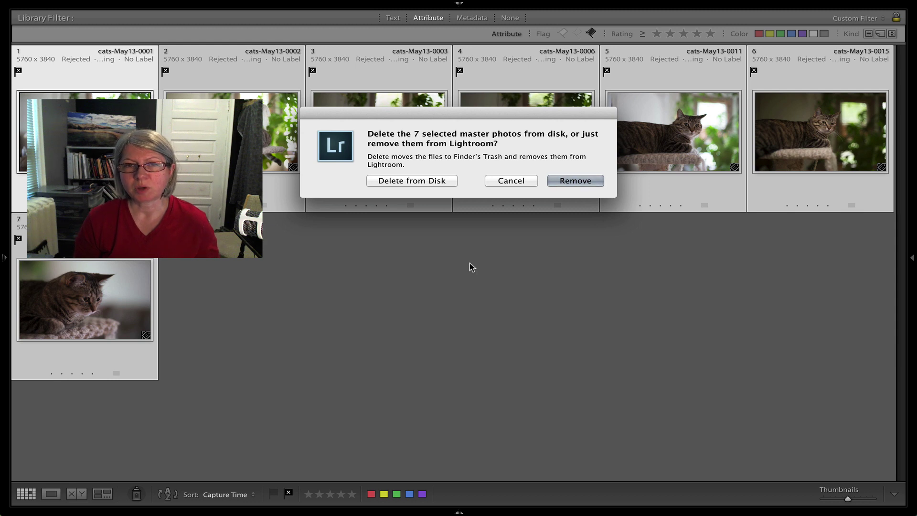
pyautogui.press('super')
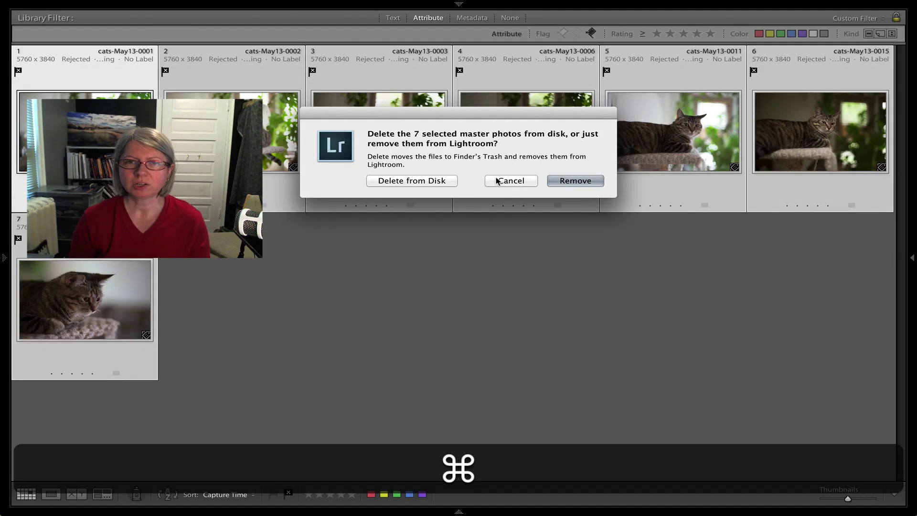
pyautogui.click(499, 180)
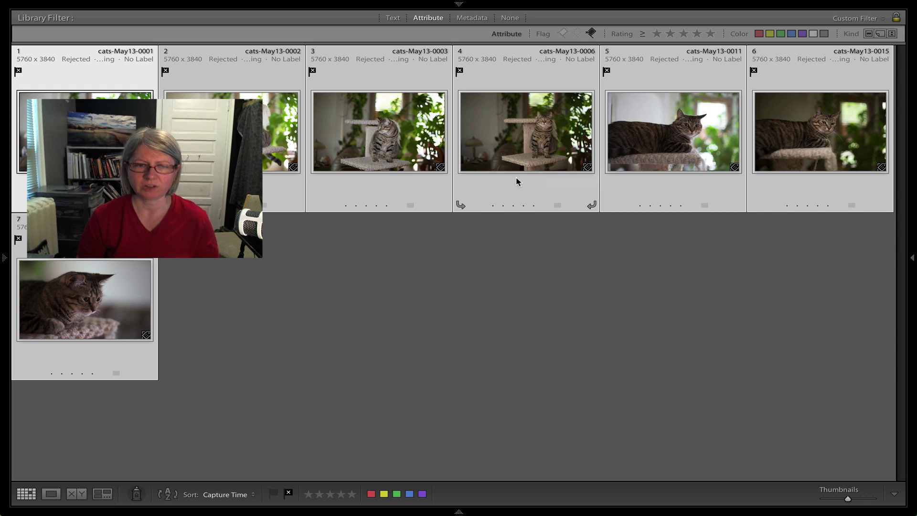
pyautogui.click(413, 295)
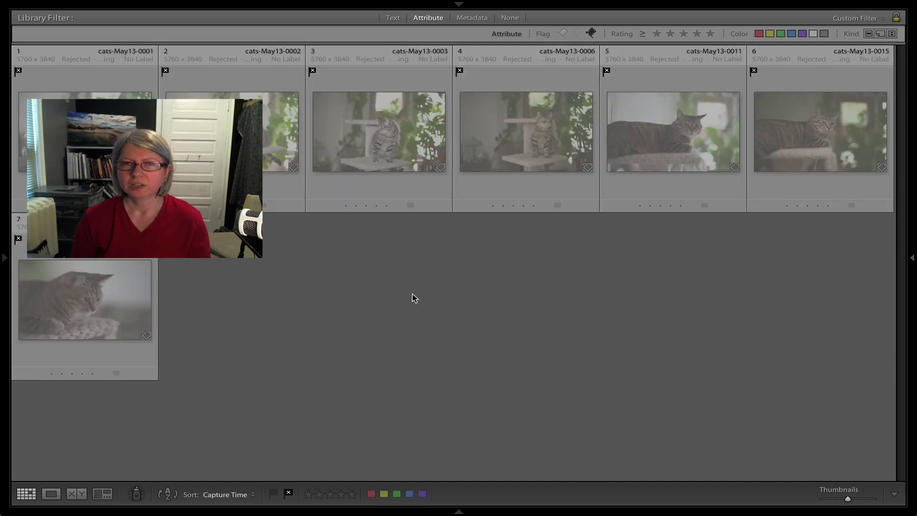
# - Add flagged photos to the filter alongside the rejected ones, leave full-screen mode, and show all the panels
pyautogui.click(564, 33)
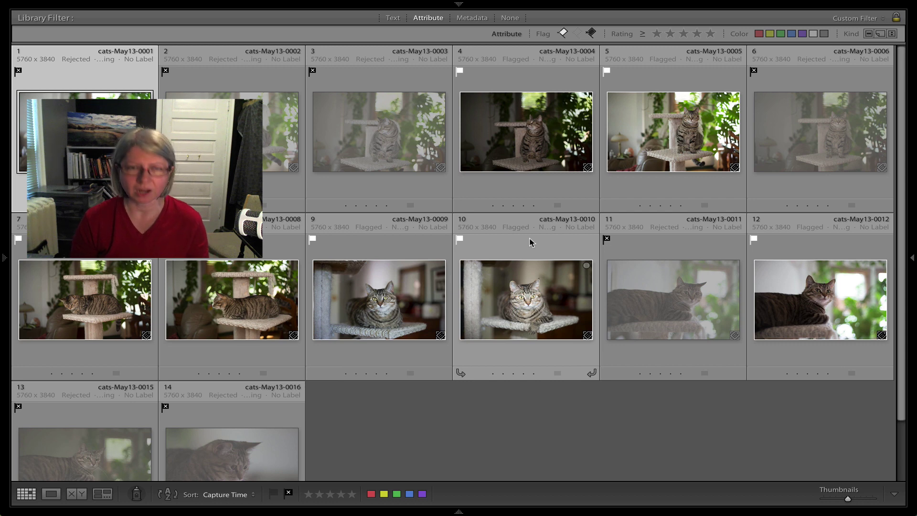
pyautogui.hotkey('shift', 'f')
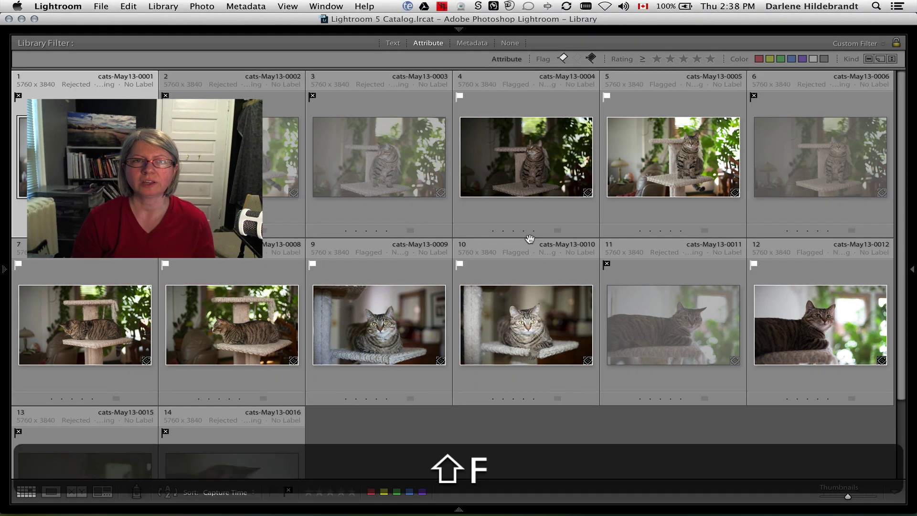
pyautogui.press('shift')
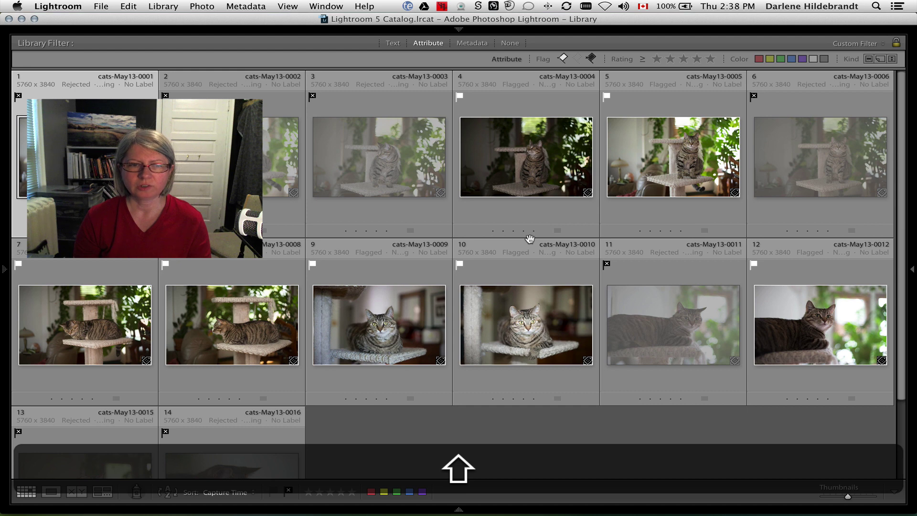
pyautogui.hotkey('shift', 'Tab')
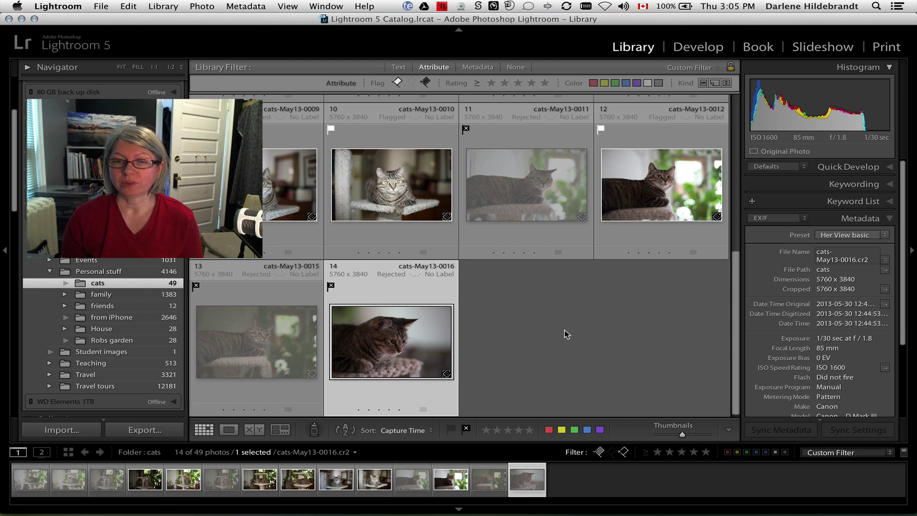
# - Limit the filter to flagged photos only and open photo cats-May13-0005 in the Develop module
pyautogui.click(427, 82)
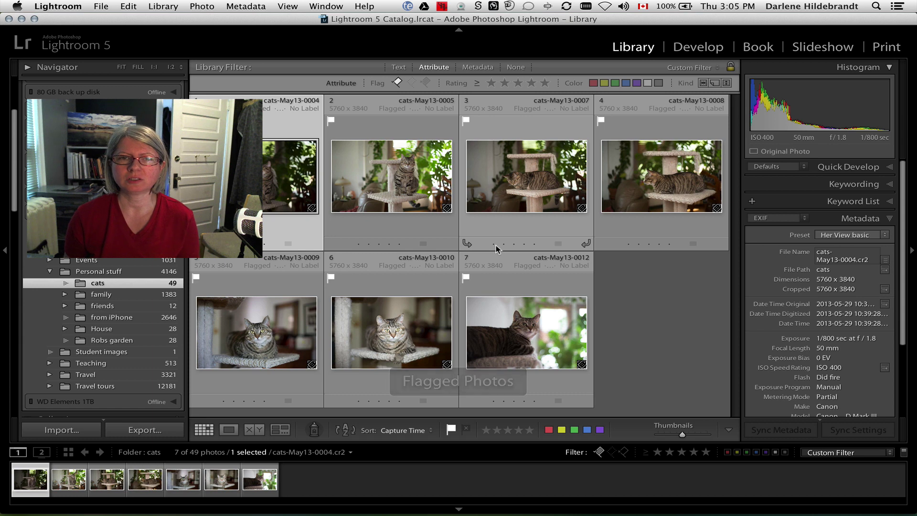
pyautogui.press('Right')
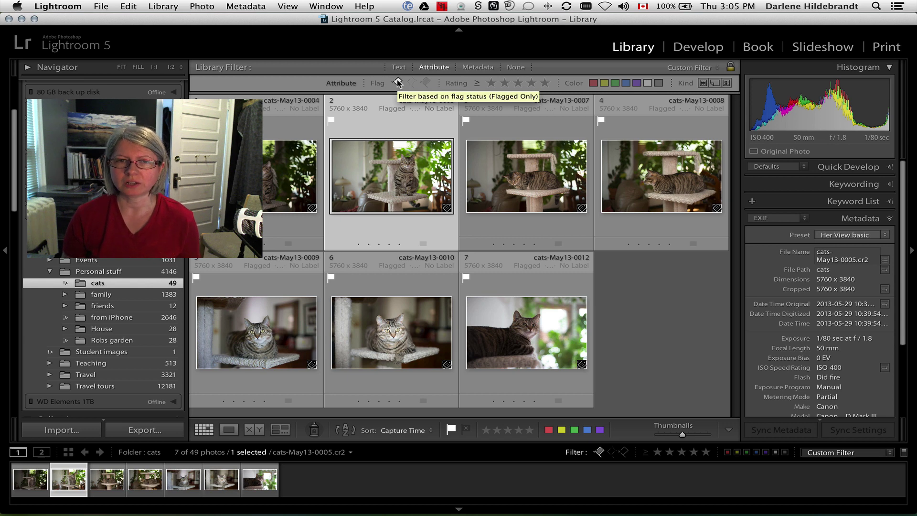
pyautogui.press('d')
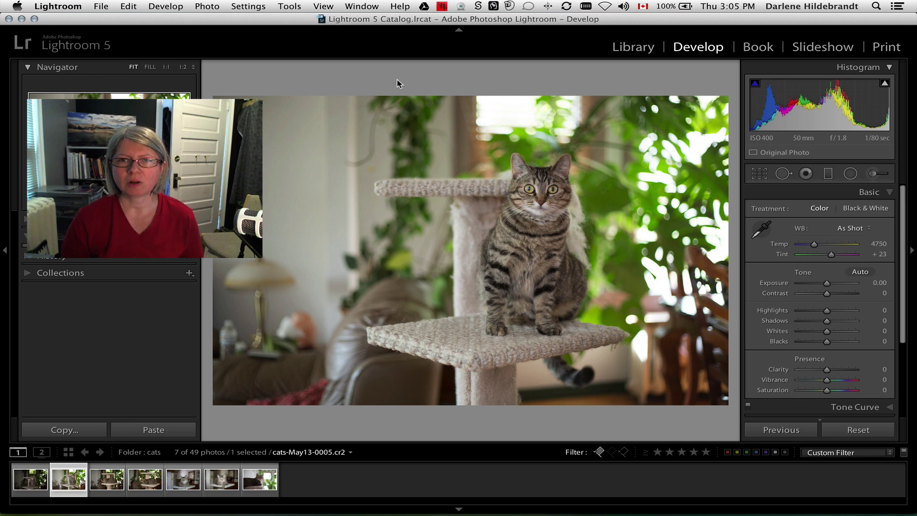
# - View the photo with all panels hidden, cycle through the full-screen modes, and bring the panels back
pyautogui.press('Tab')
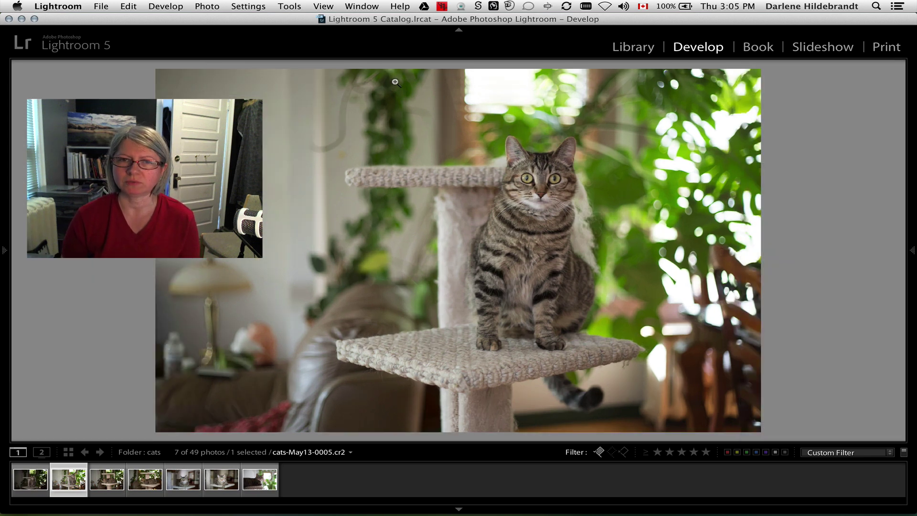
pyautogui.hotkey('shift', 'Tab')
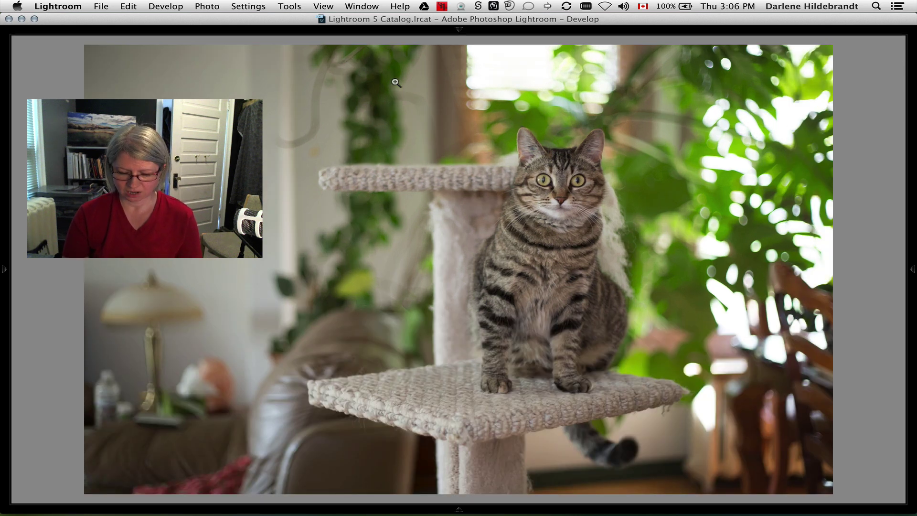
pyautogui.press('f')
pyautogui.press('f')
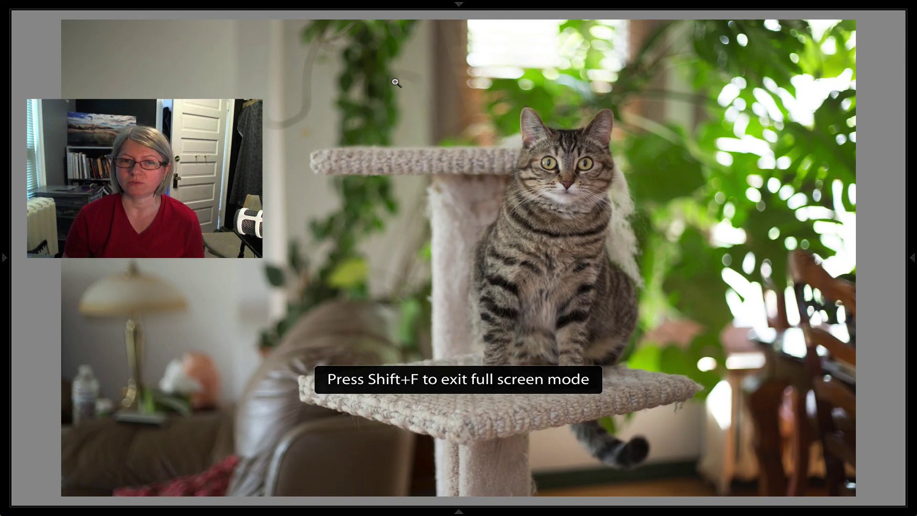
pyautogui.hotkey('shift', 'f')
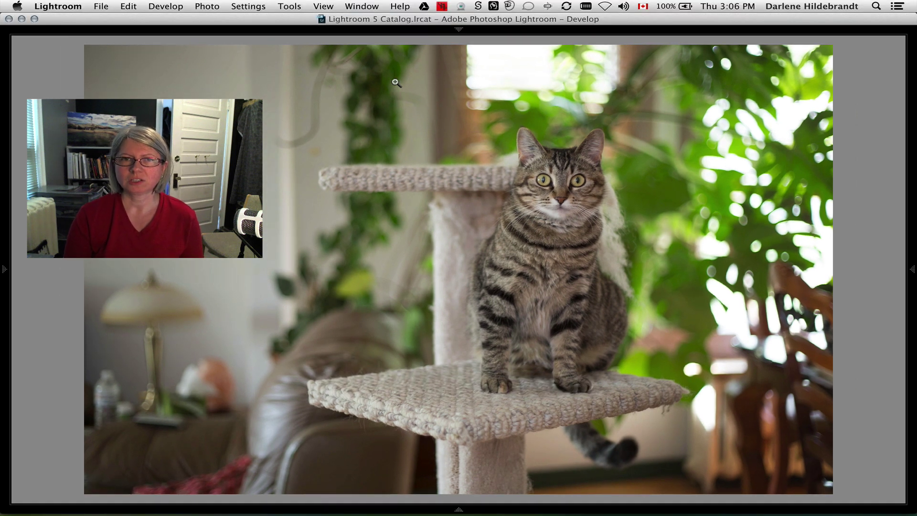
pyautogui.hotkey('shift', 'f')
pyautogui.hotkey('shift', 'Tab')
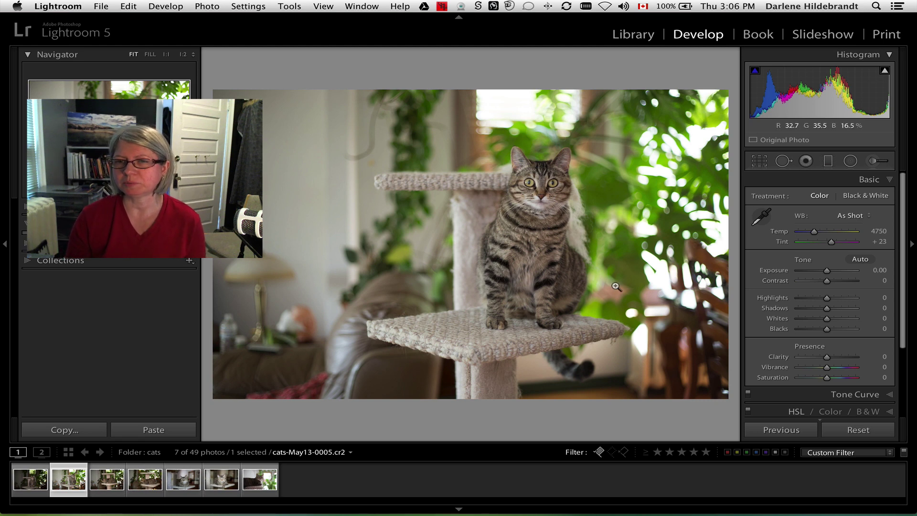
# - Adjust the photo to Clarity +29, Blacks -15, Exposure +0.30, Contrast +6 and white balance Temp 5345
pyautogui.moveTo(826, 357); pyautogui.dragTo(822, 329)
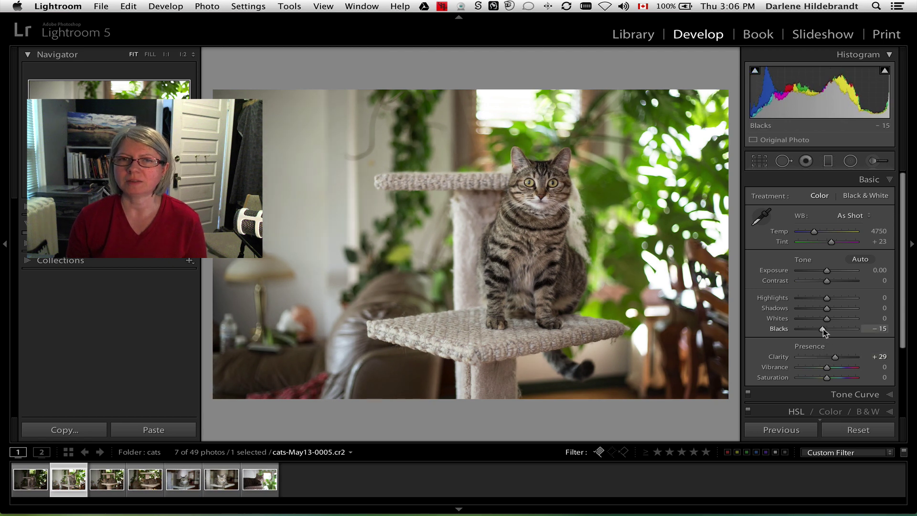
pyautogui.moveTo(828, 270); pyautogui.dragTo(829, 281)
pyautogui.moveTo(814, 231); pyautogui.dragTo(817, 232)
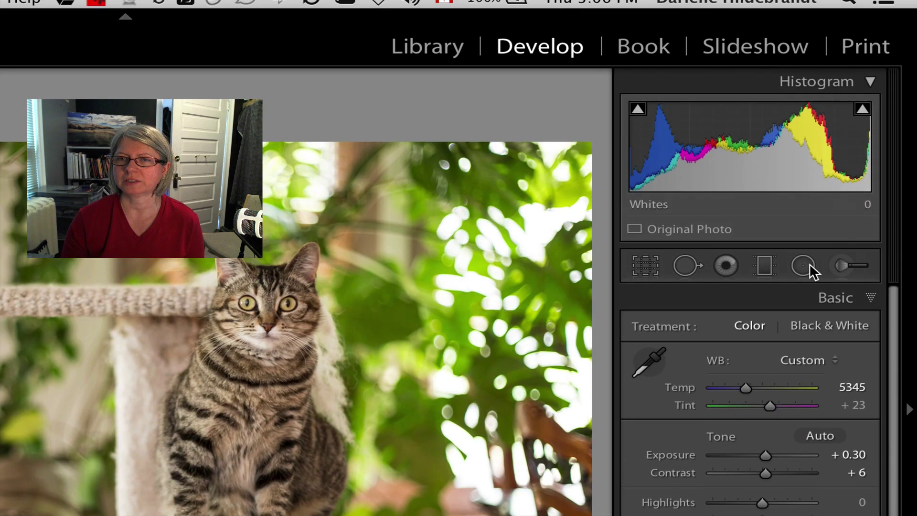
# - Toggle the highlight and shadow clipping warnings on and off to check the photo for blown highlights and blocked shadows
pyautogui.press('j')
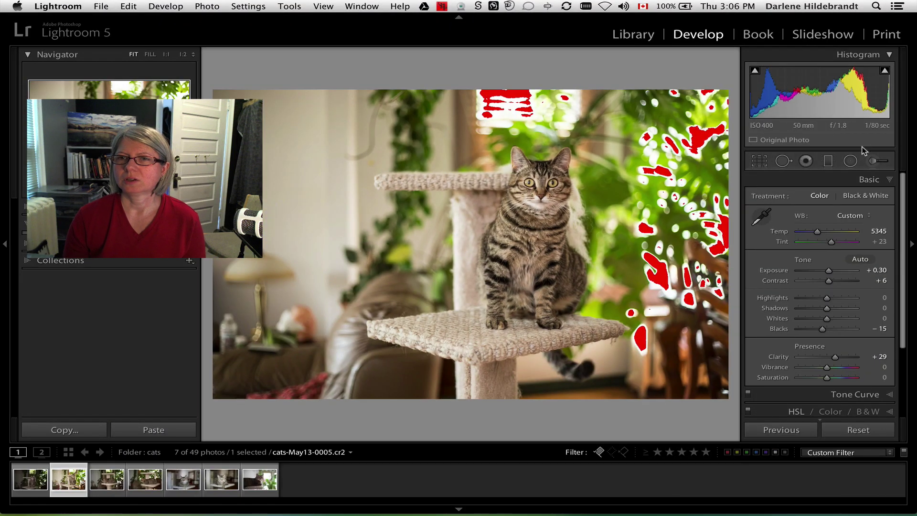
pyautogui.click(883, 72)
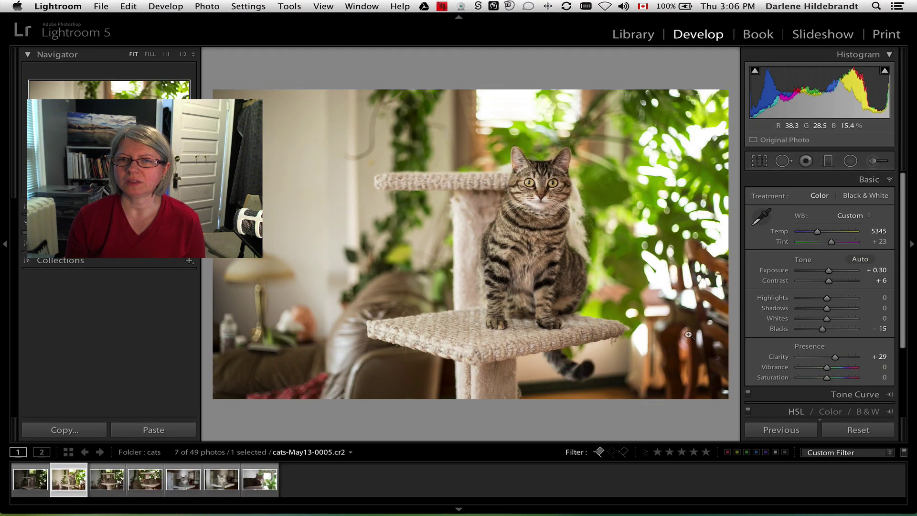
pyautogui.click(885, 71)
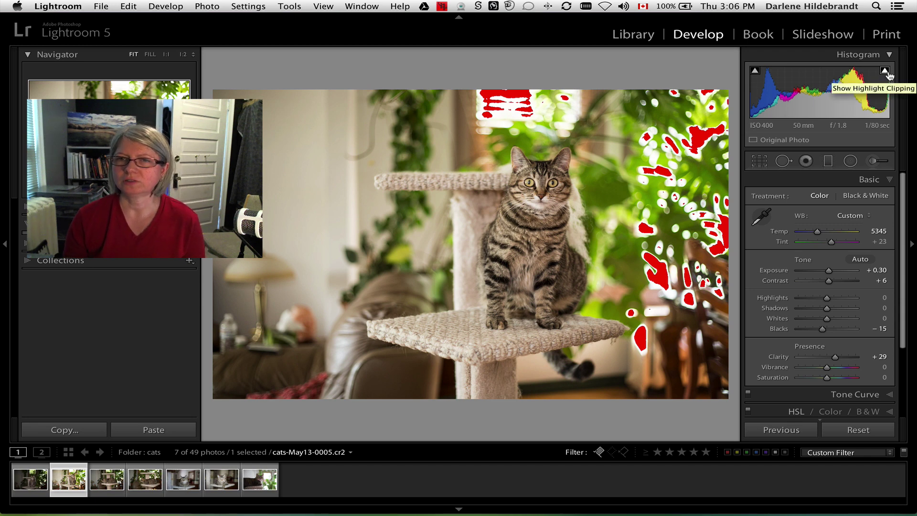
pyautogui.click(884, 71)
pyautogui.click(755, 72)
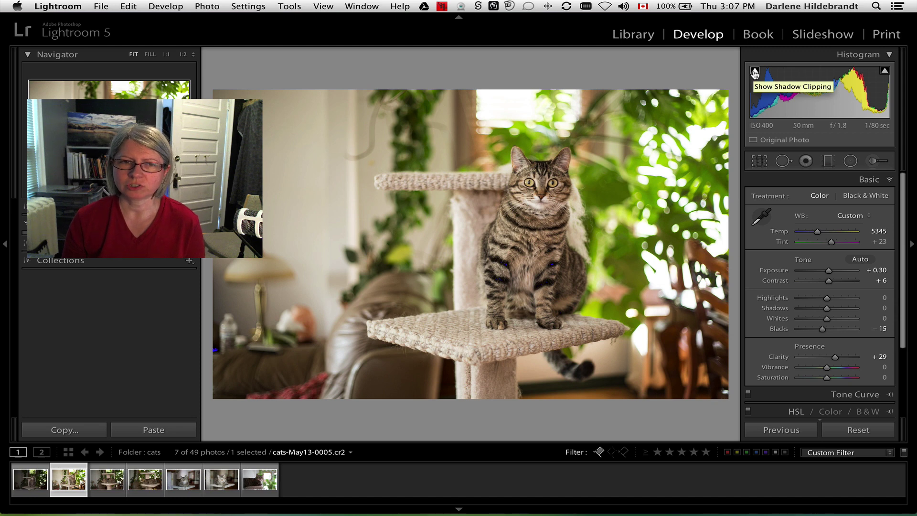
pyautogui.moveTo(885, 72)
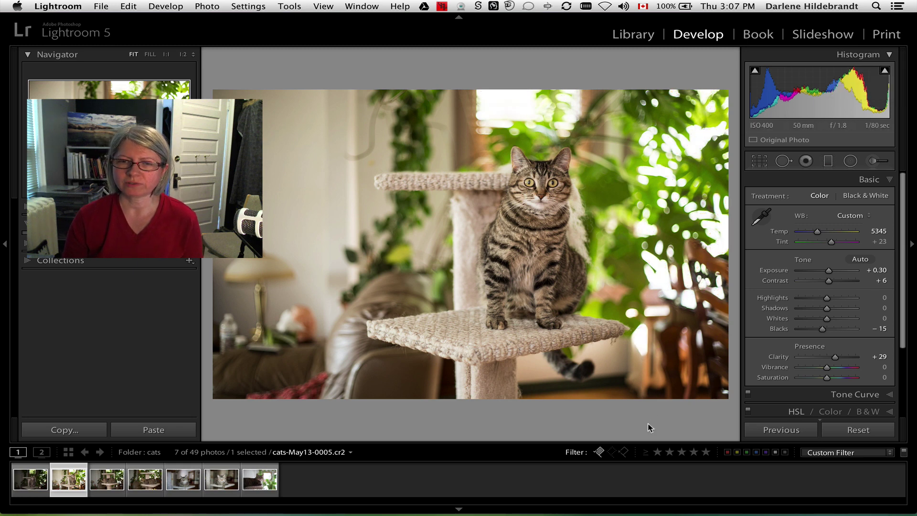
pyautogui.press('j')
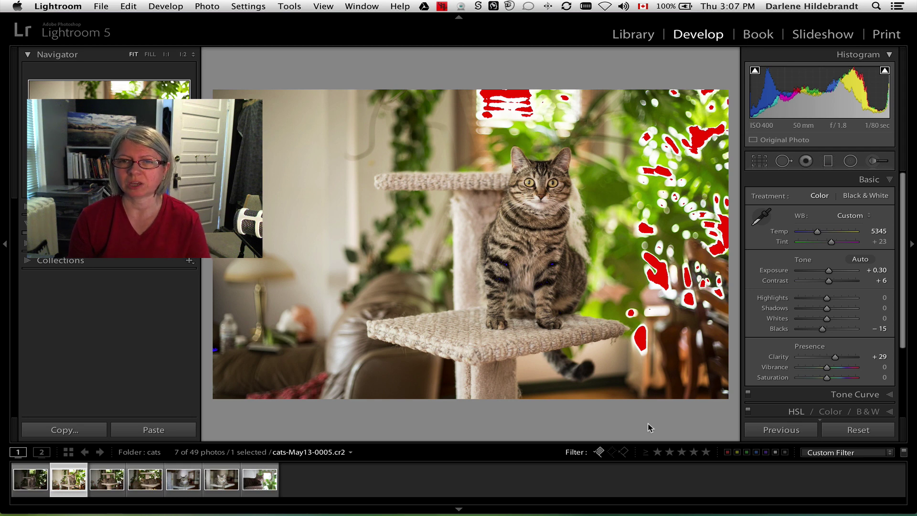
pyautogui.press('j')
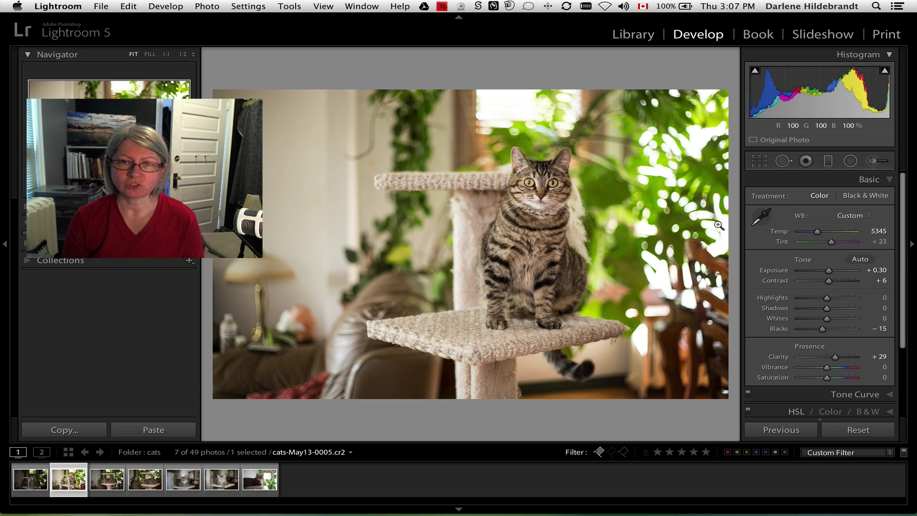
# - Crop the photo slightly tighter around the cat from its upper-left corner, keeping the As Shot aspect ratio, and apply the crop
pyautogui.press('r')
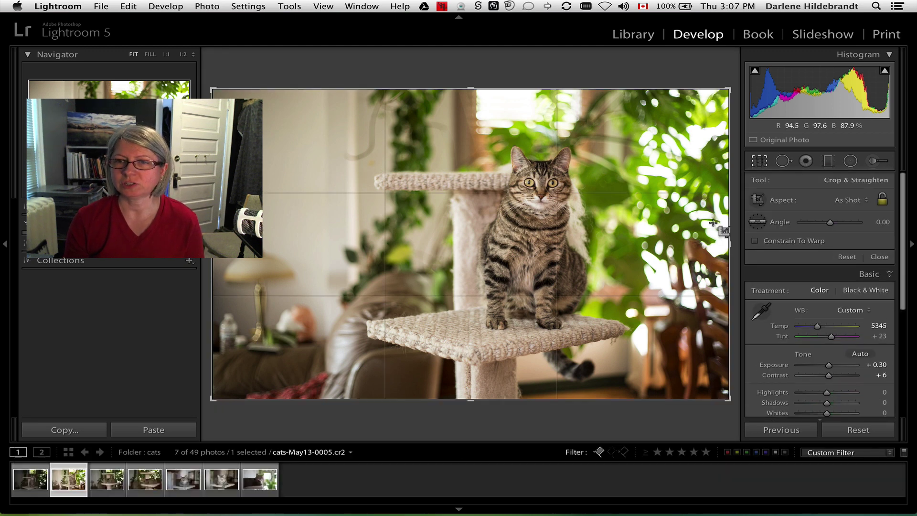
pyautogui.press('shift')
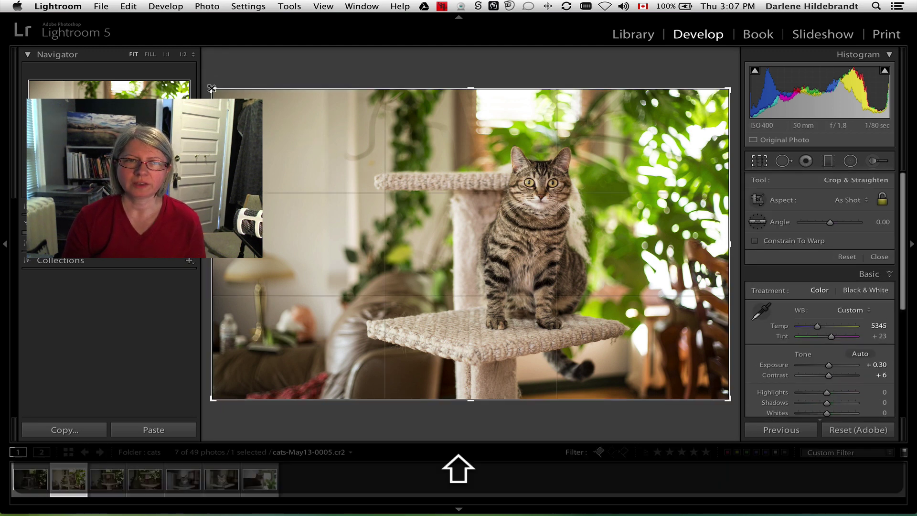
pyautogui.moveTo(212, 89); pyautogui.dragTo(246, 109)
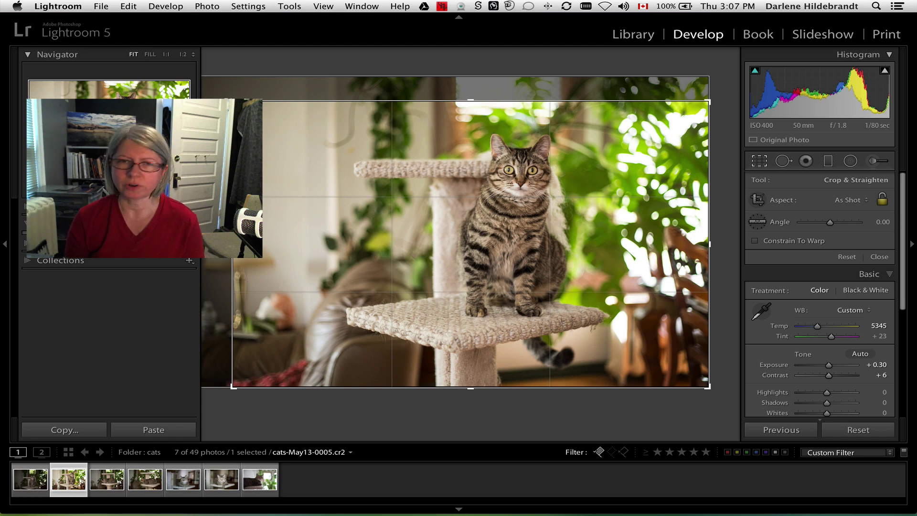
pyautogui.press('Return')
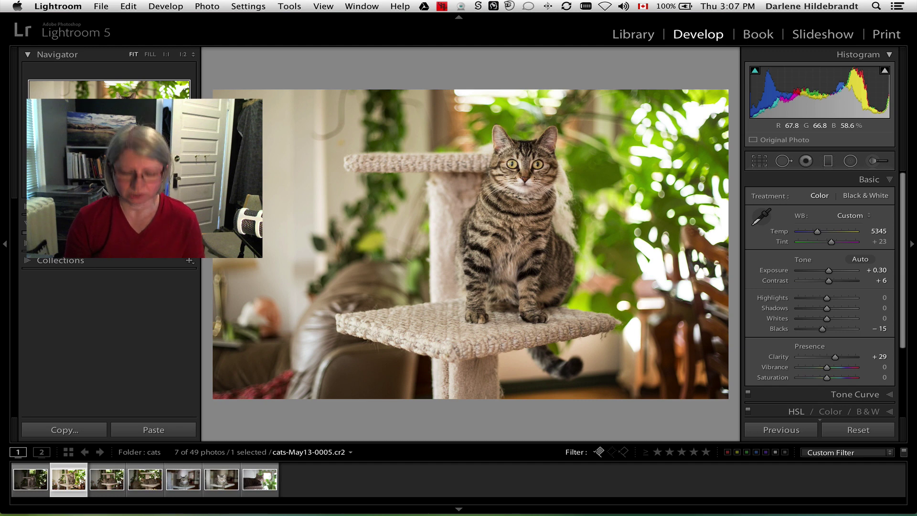
pyautogui.press('r')
pyautogui.press('r')
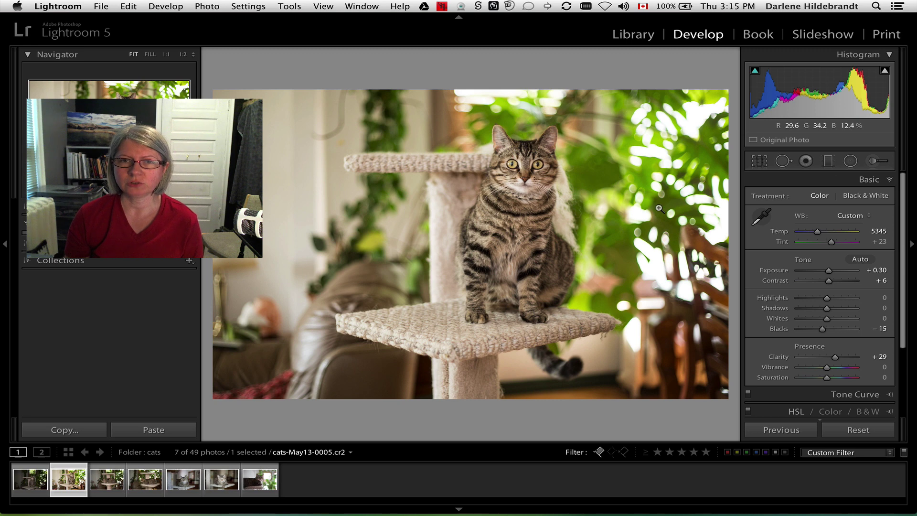
# - Start Spot Removal in Heal mode and enlarge the brush to size 90
pyautogui.press('q')
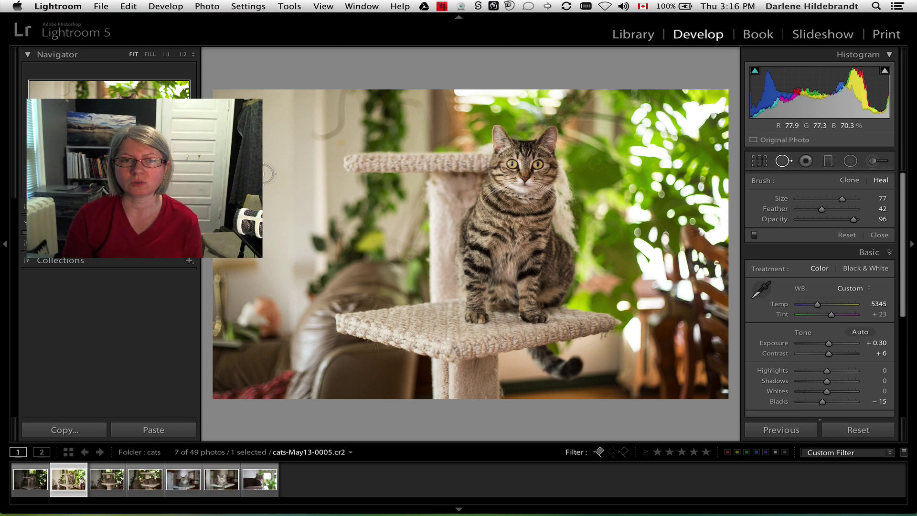
pyautogui.scroll(4, 265, 173)
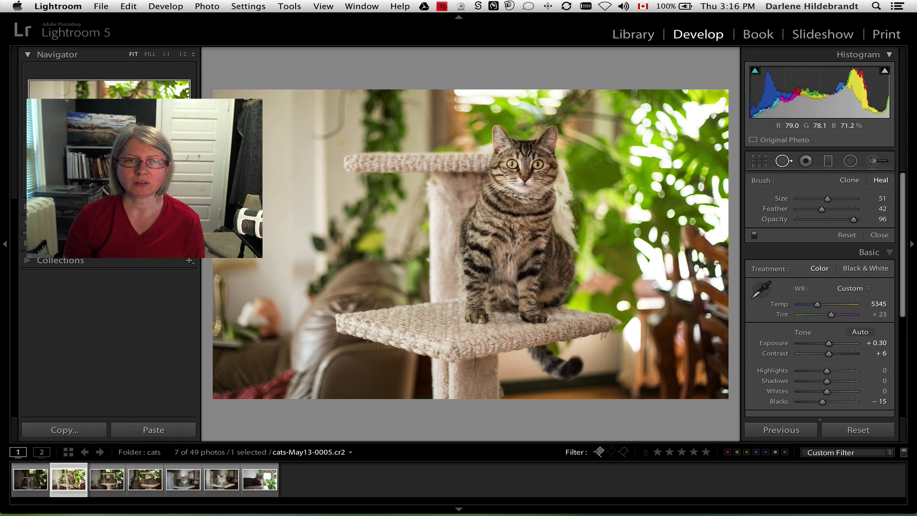
pyautogui.scroll(7, 265, 173)
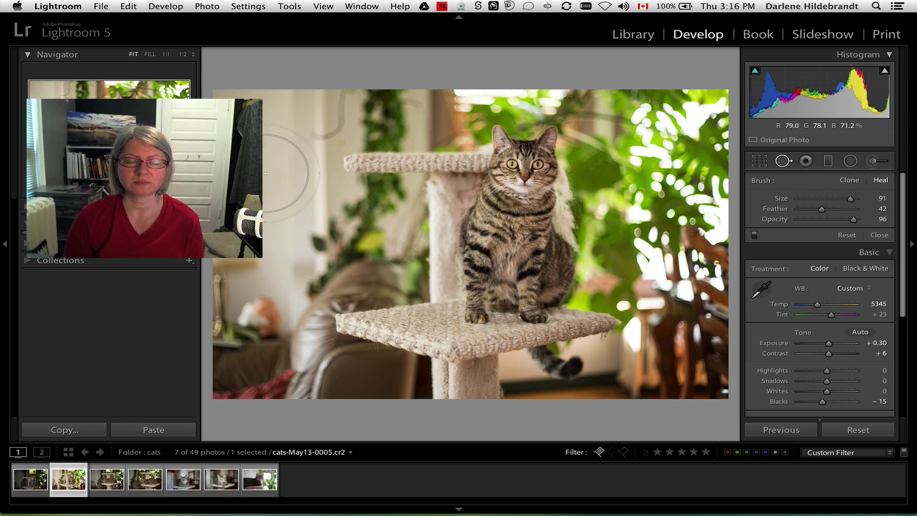
pyautogui.scroll(2, 266, 174)
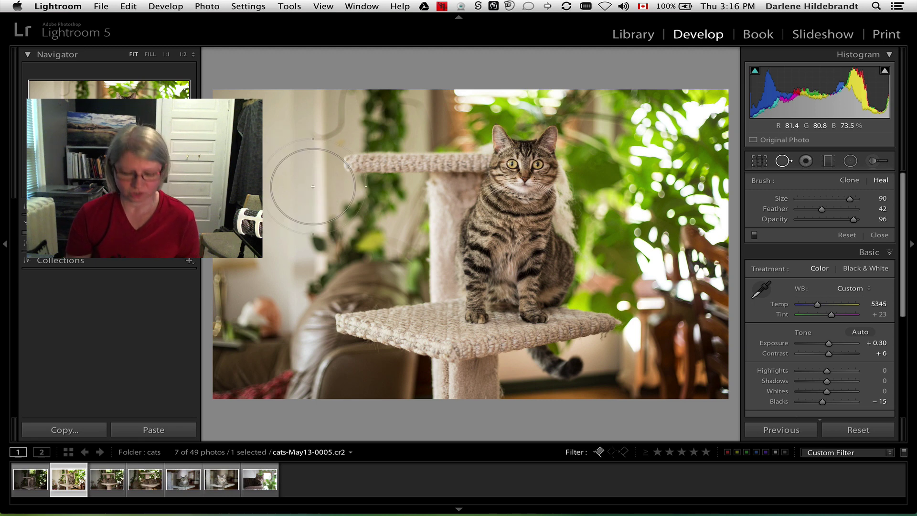
# - Try the healing brush's feather at 0, 100 and 50, settle on 54, and reduce the brush size to 83
pyautogui.press('shift')
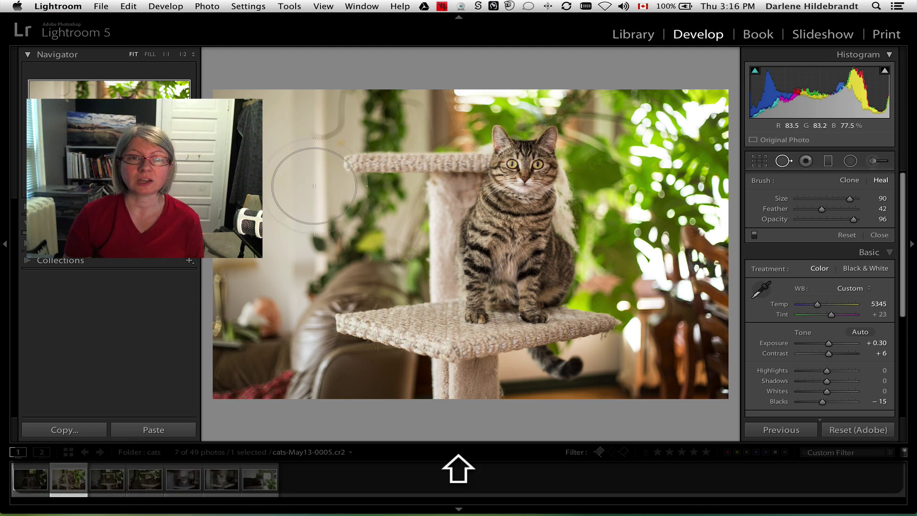
pyautogui.scroll(10, 313, 185)
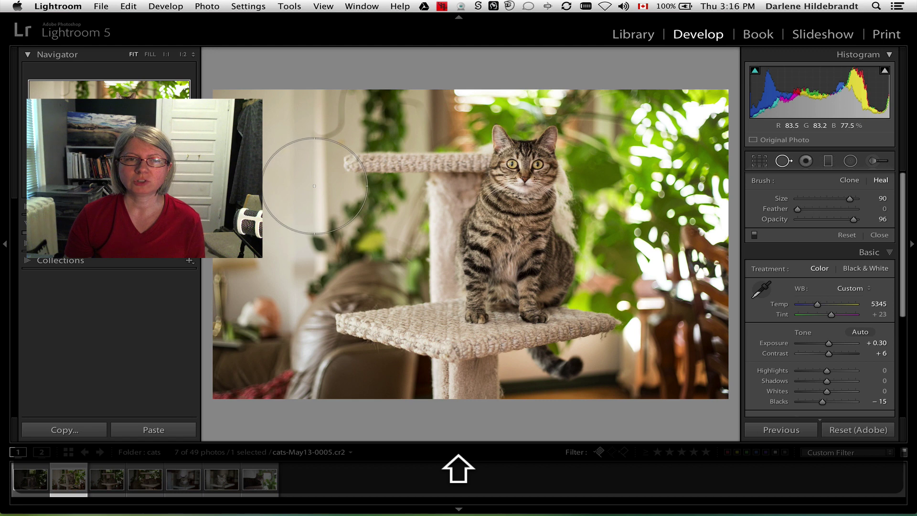
pyautogui.scroll(6, 314, 185)
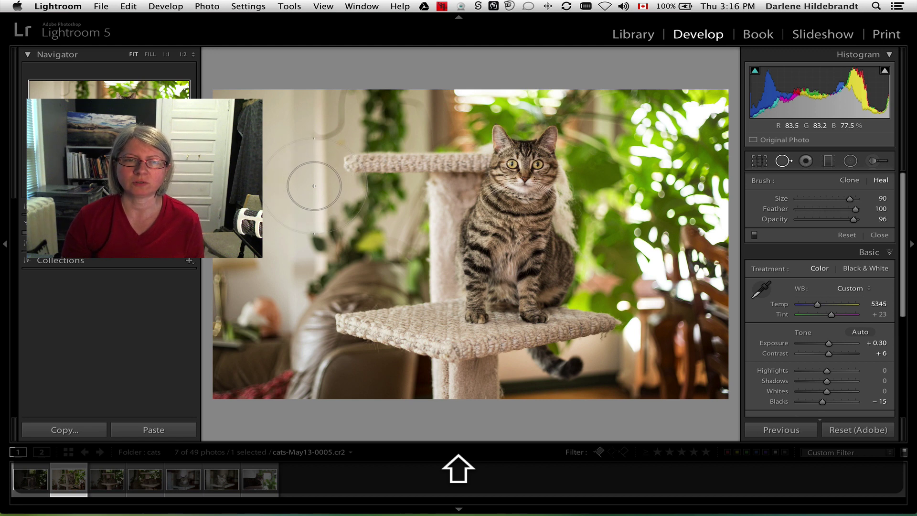
pyautogui.scroll(-13, 314, 185)
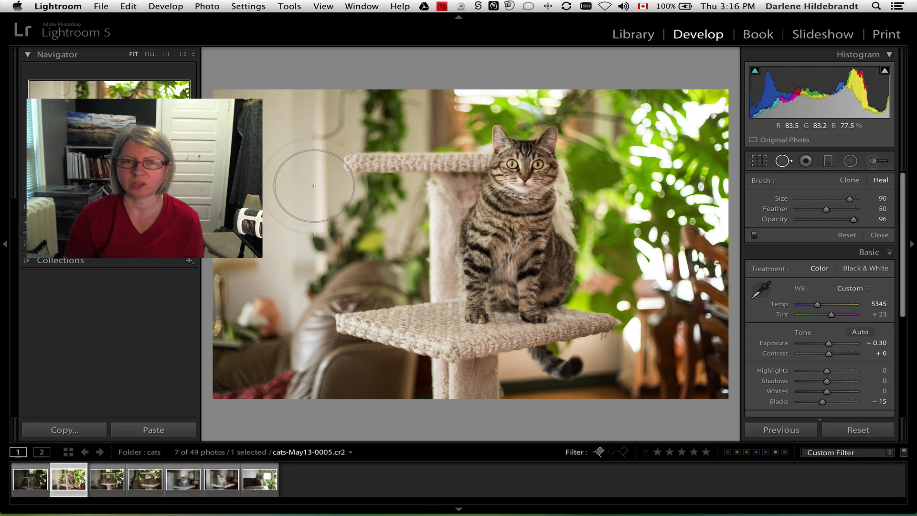
pyautogui.press('shift')
pyautogui.scroll(5, 314, 186)
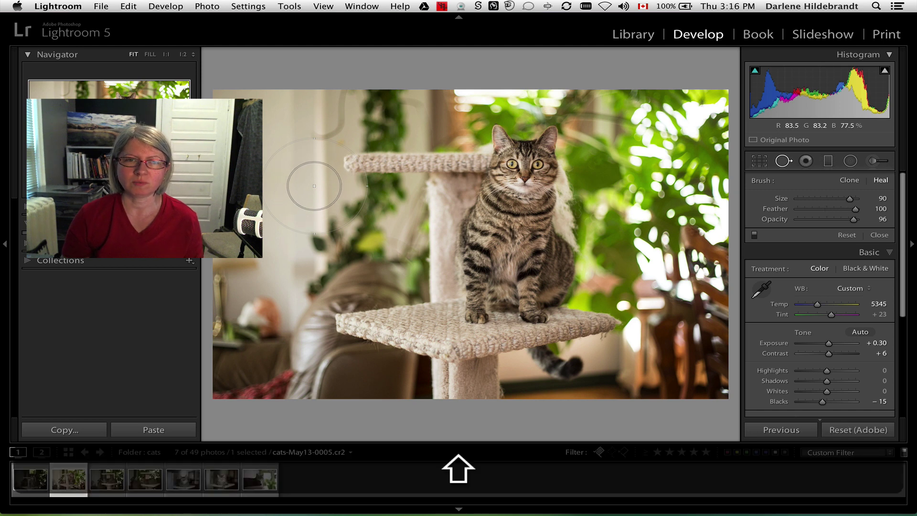
pyautogui.scroll(-4, 314, 186)
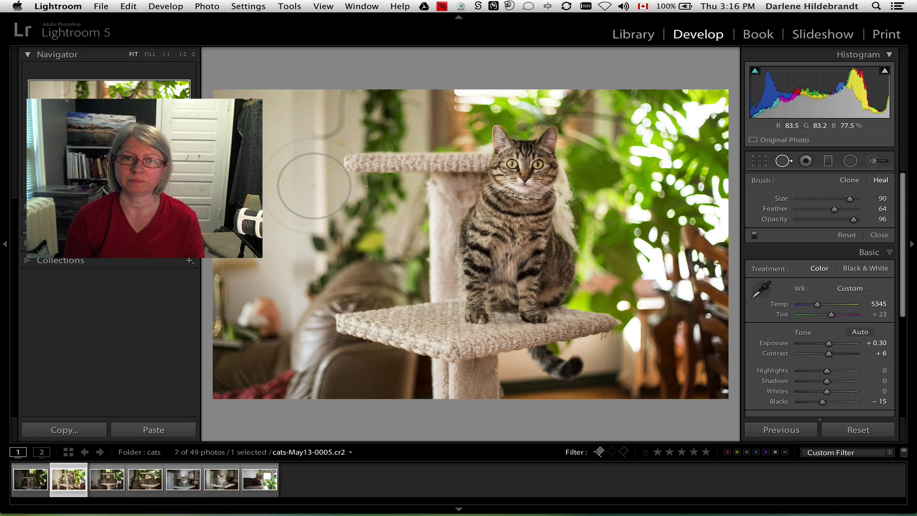
pyautogui.scroll(-3, 314, 186)
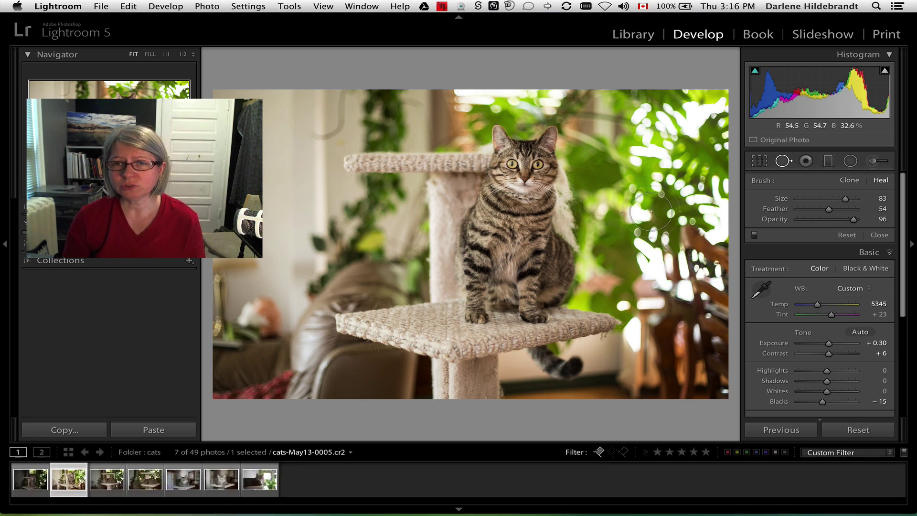
# - Heal the blown-out white spot just beyond the cat platform's corner at 1:1 view, using brush size 77
pyautogui.scroll(-3, 651, 212)
pyautogui.scroll(-1, 651, 212)
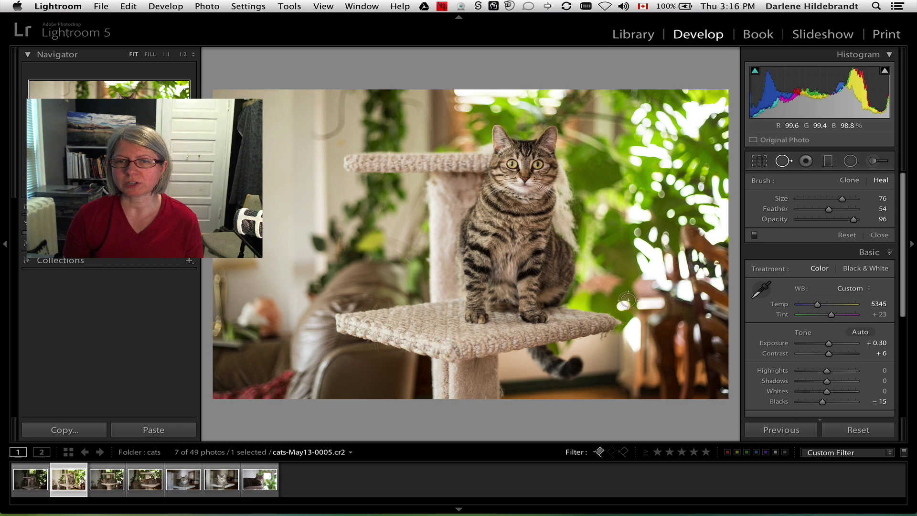
pyautogui.scroll(1, 622, 306)
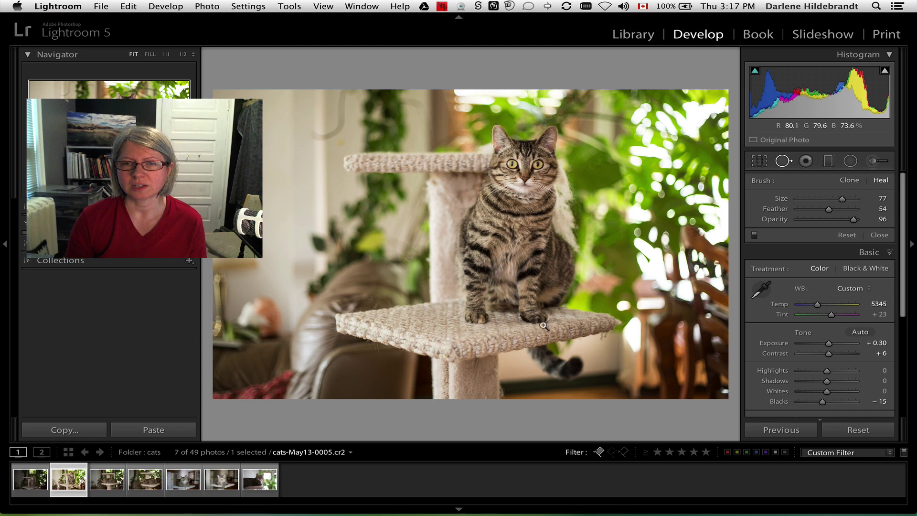
pyautogui.click(613, 306)
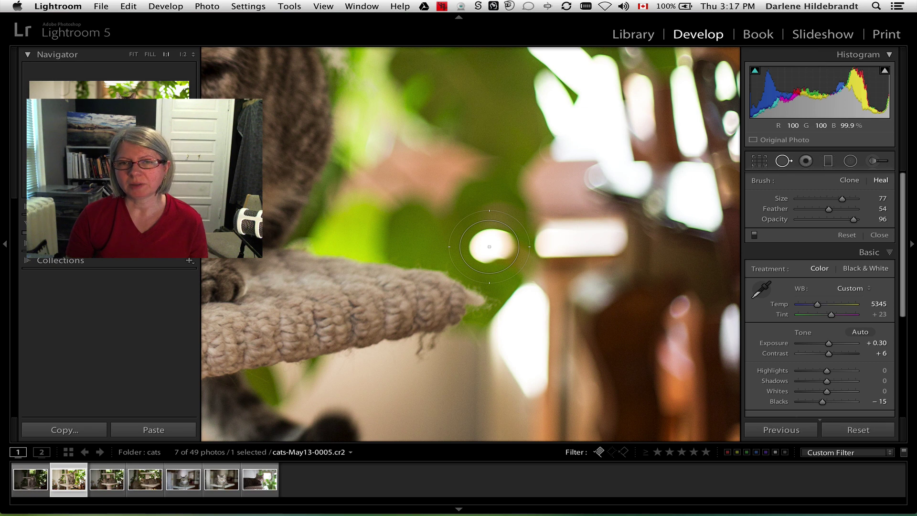
pyautogui.click(489, 246)
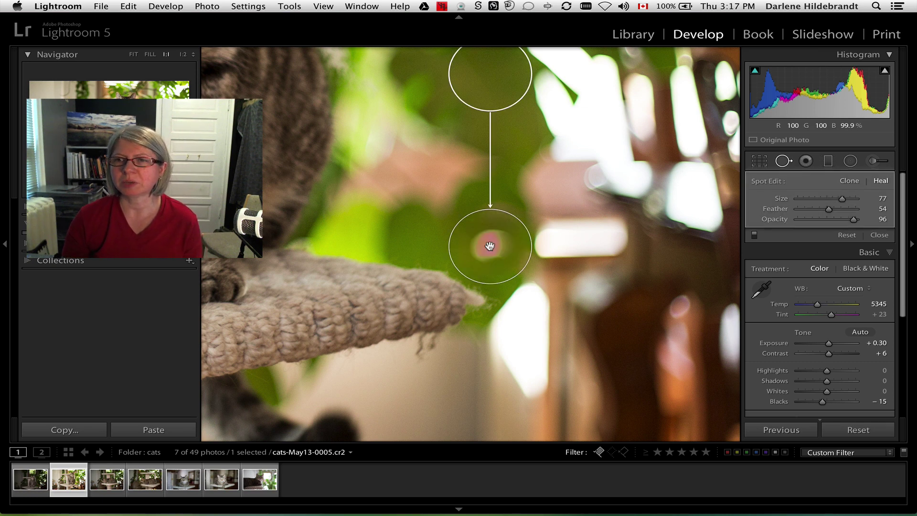
# - Set the healed spot's opacity to 100, close Spot Removal and return to the fitted view of the photo
pyautogui.press('space')
pyautogui.moveTo(603, 170); pyautogui.dragTo(602, 225)
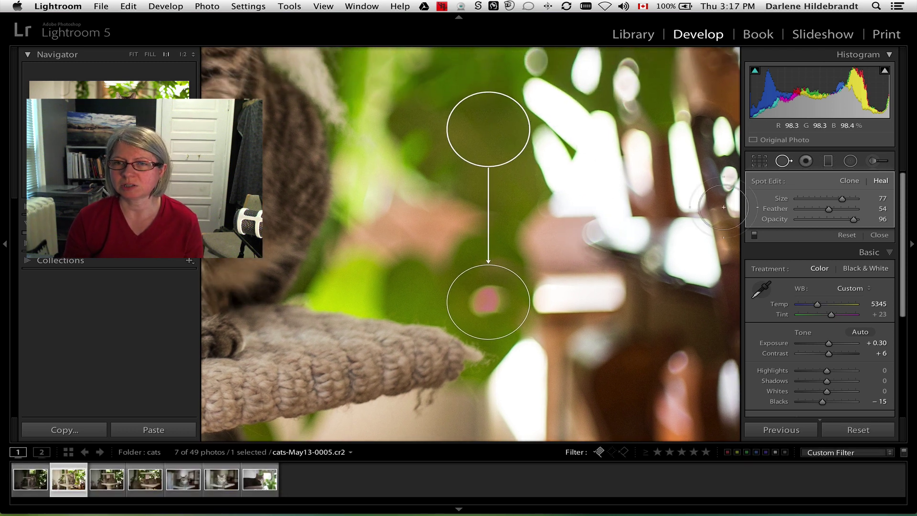
pyautogui.moveTo(855, 221); pyautogui.dragTo(860, 220)
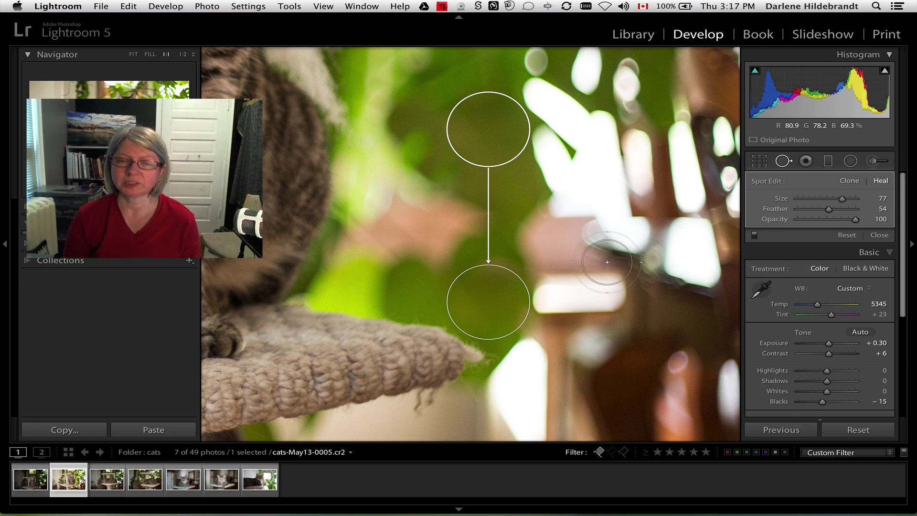
pyautogui.press('q')
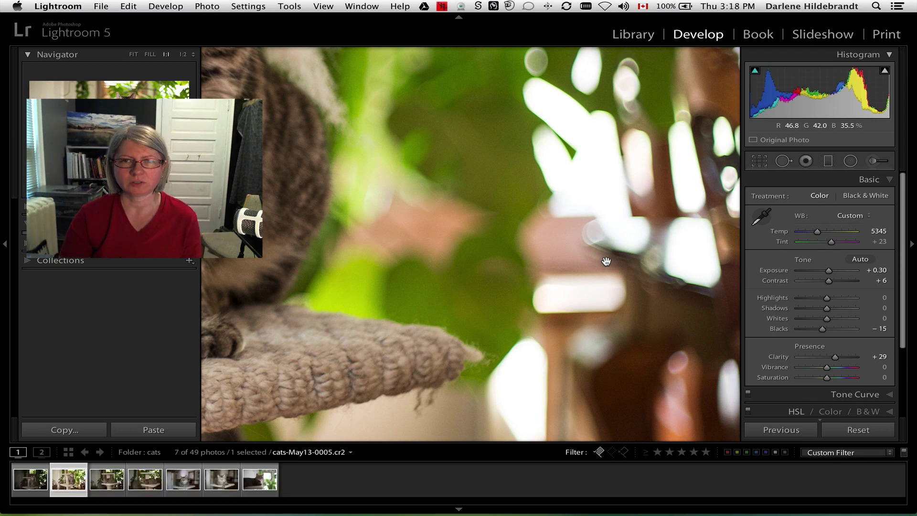
pyautogui.press('space')
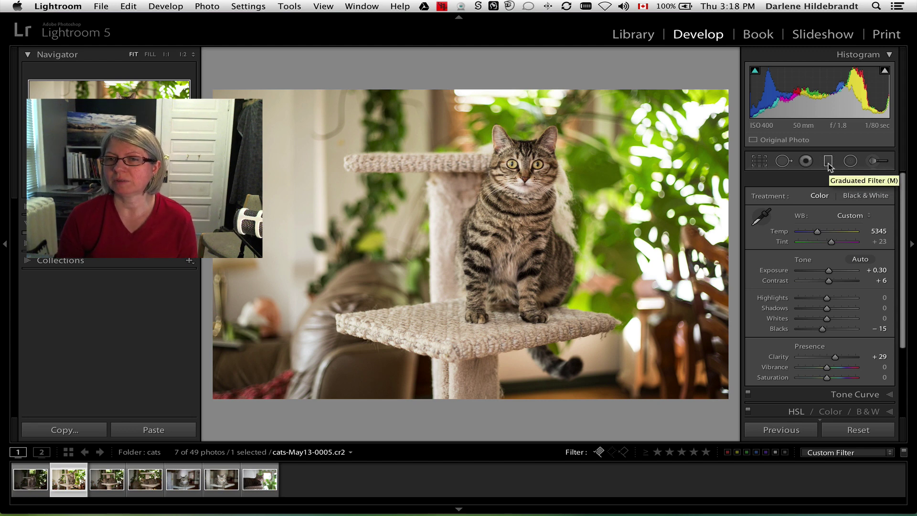
# - Add a graduated filter over the photo's left side with Highlights and Saturation reset to 0 and Exposure -0.71
pyautogui.press('m')
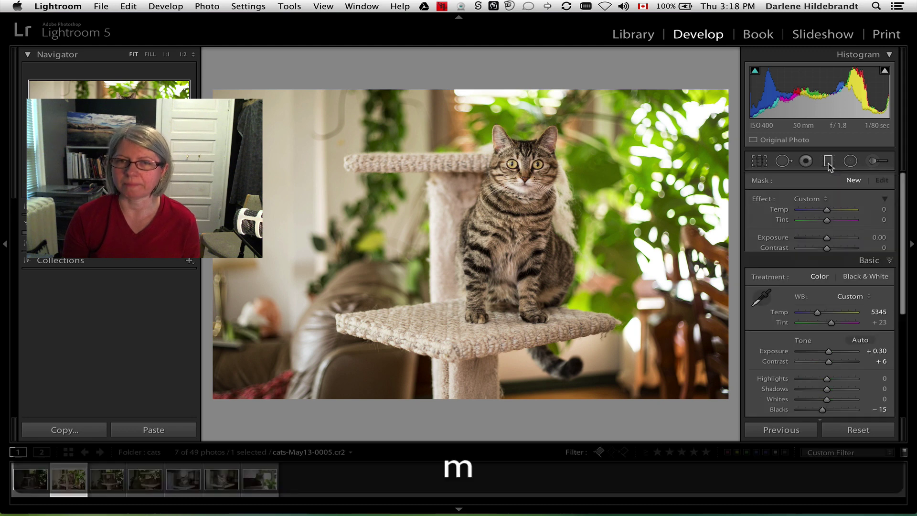
pyautogui.moveTo(377, 222); pyautogui.dragTo(455, 219)
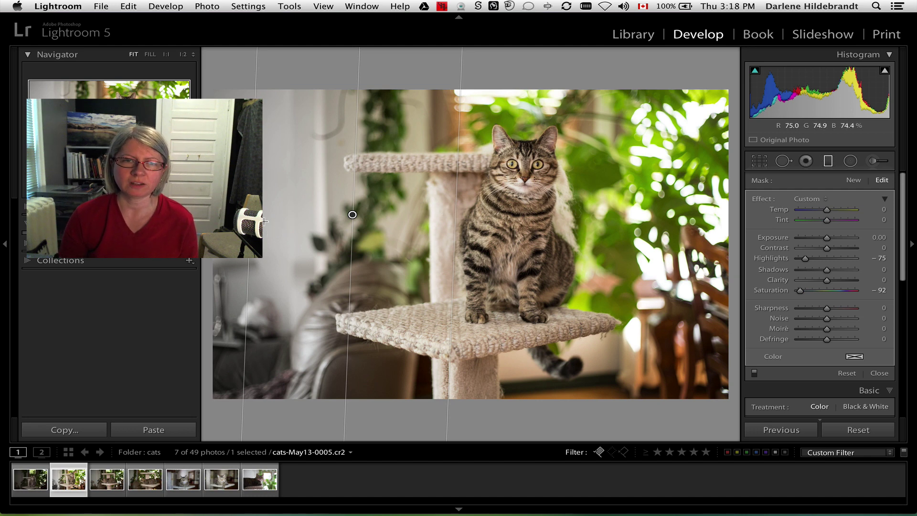
pyautogui.doubleClick(769, 258)
pyautogui.doubleClick(774, 290)
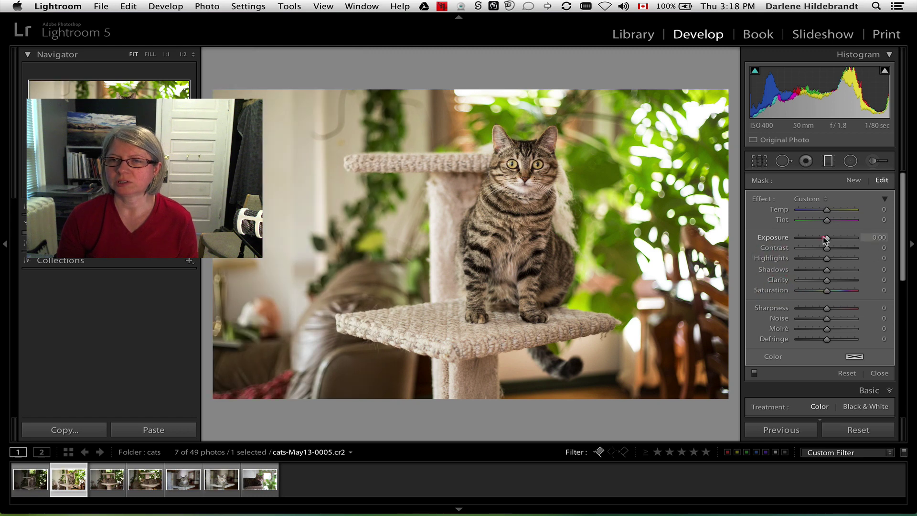
pyautogui.moveTo(826, 239); pyautogui.dragTo(820, 239)
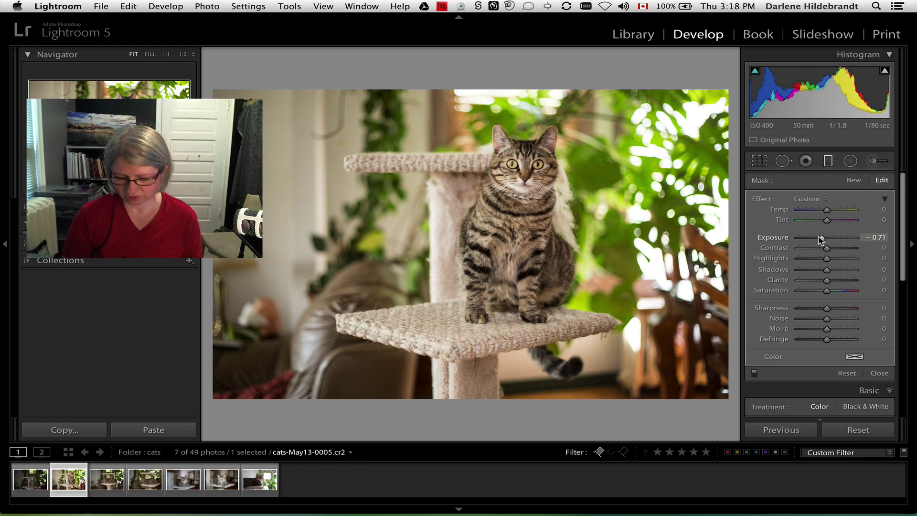
# - Try a second graduated filter with Highlights -75 and Saturation -92 over the plants right of the cat, and delete it
pyautogui.press('m')
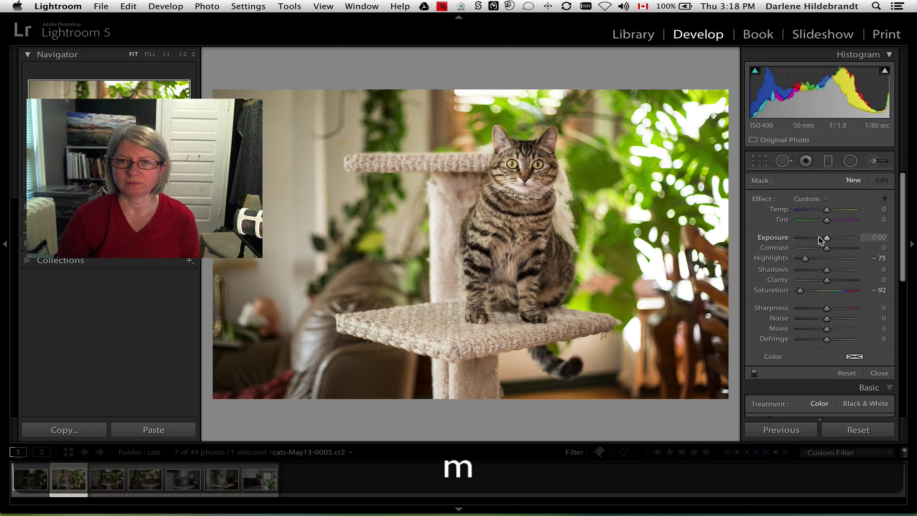
pyautogui.press('m')
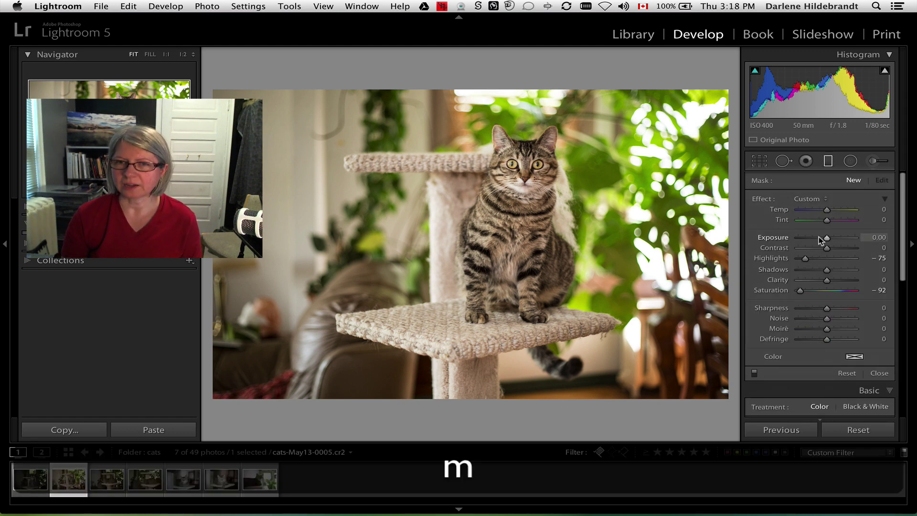
pyautogui.moveTo(584, 217); pyautogui.dragTo(534, 217)
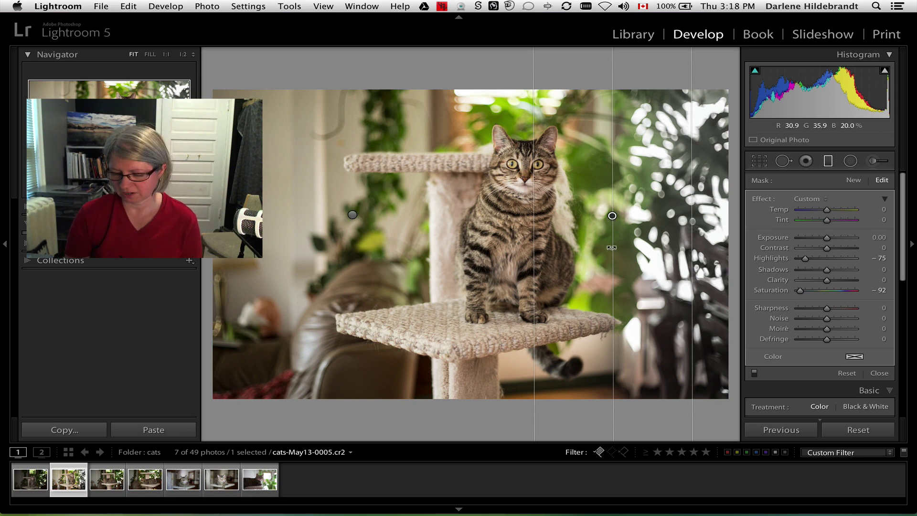
pyautogui.press('BackSpace')
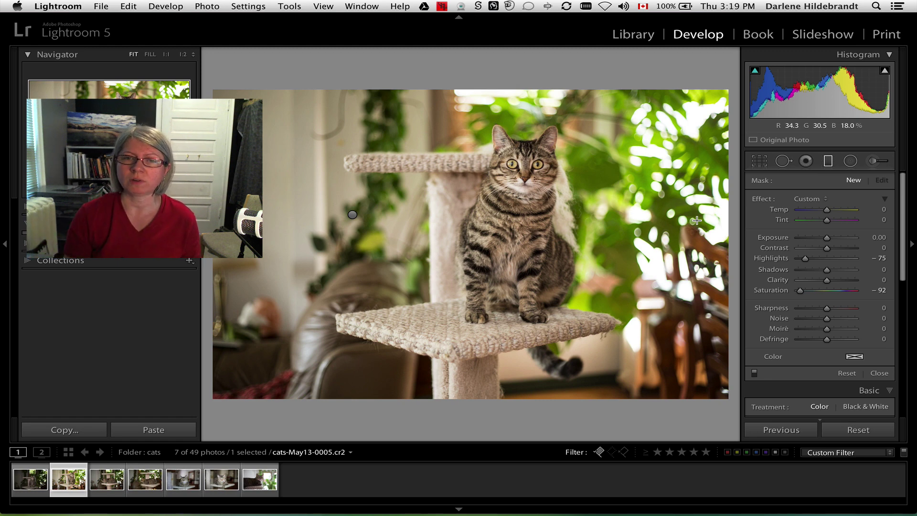
# - Try a wider, angle-constrained graduated filter from the photo's right edge to the cat, delete it, and close the Graduated Filter
pyautogui.press('shift')
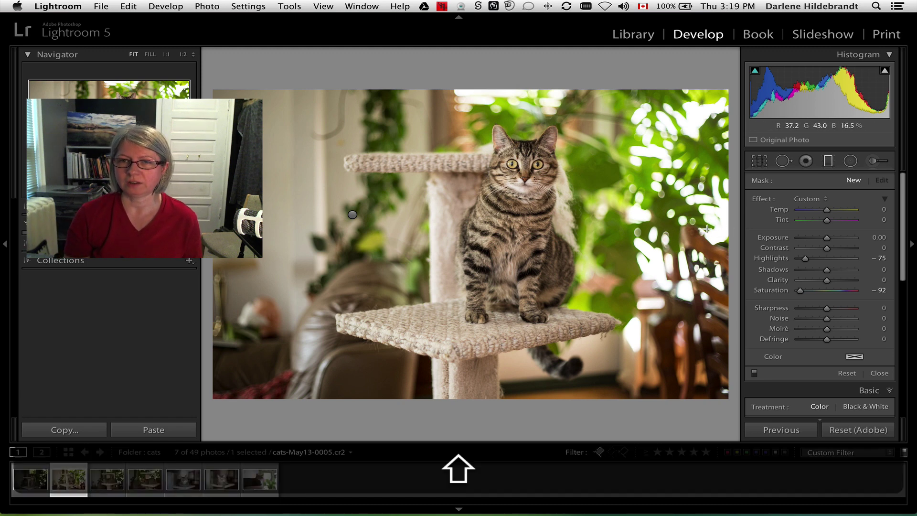
pyautogui.moveTo(715, 229); pyautogui.dragTo(563, 228)
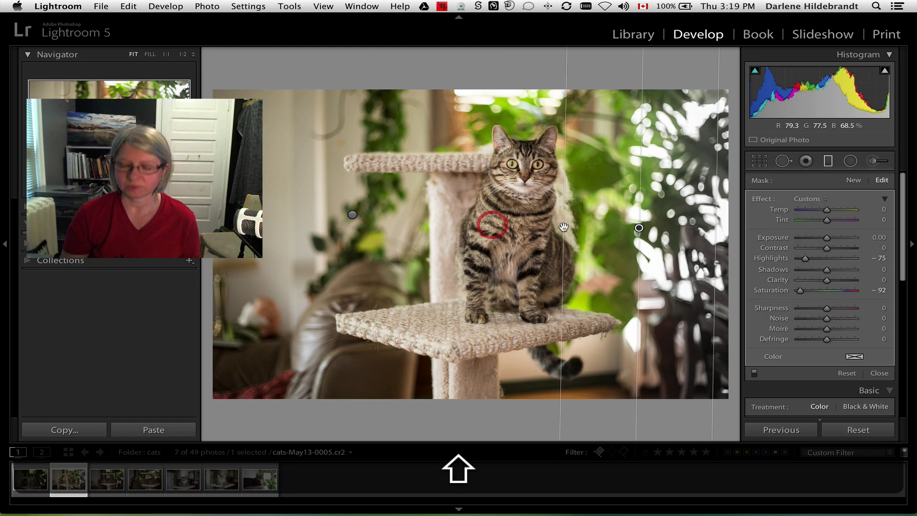
pyautogui.press('BackSpace')
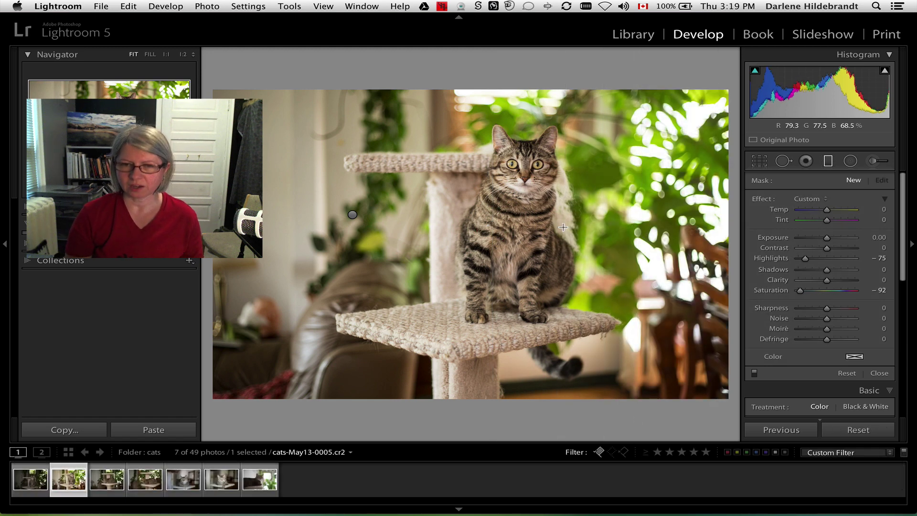
pyautogui.press('m')
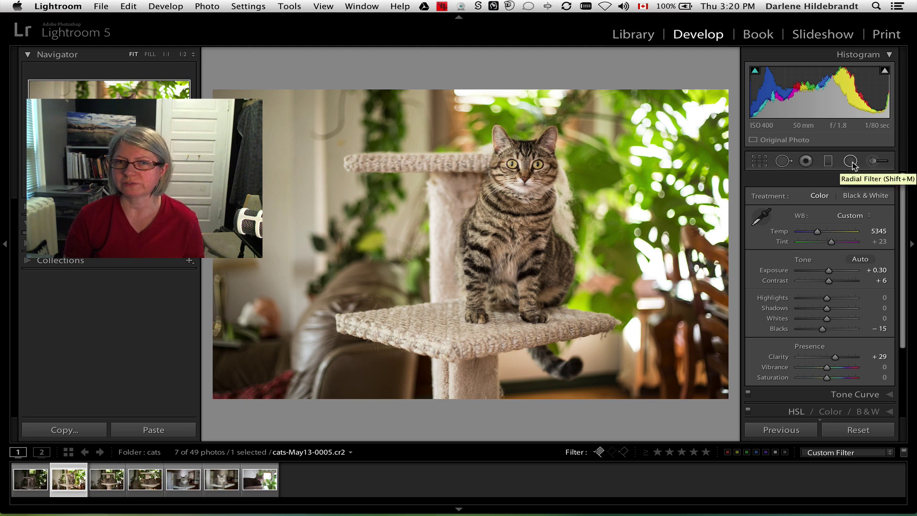
# - Draw a radial filter ellipse, centre it on the cat, and set Exposure to -1.87 to darken the surroundings
pyautogui.press('shift')
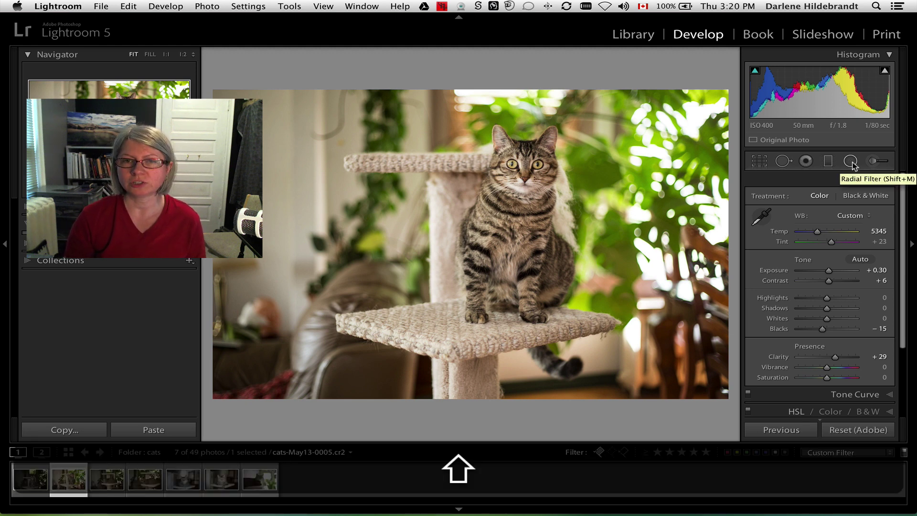
pyautogui.hotkey('shift', 'm')
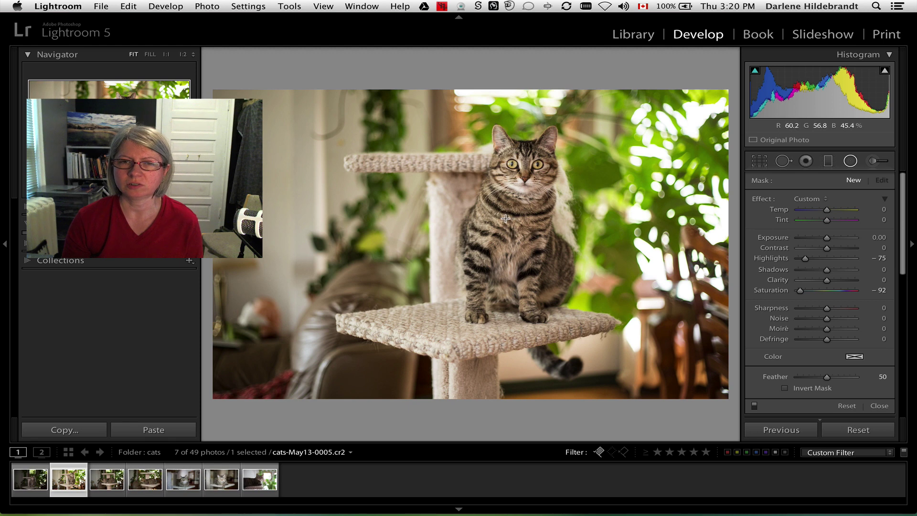
pyautogui.moveTo(505, 219); pyautogui.dragTo(640, 382)
pyautogui.moveTo(462, 257); pyautogui.dragTo(490, 272)
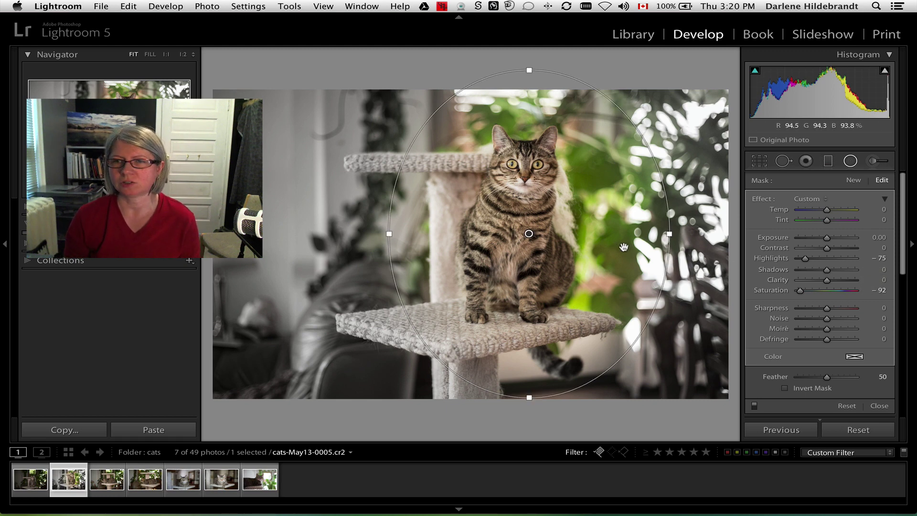
pyautogui.moveTo(825, 236); pyautogui.dragTo(812, 236)
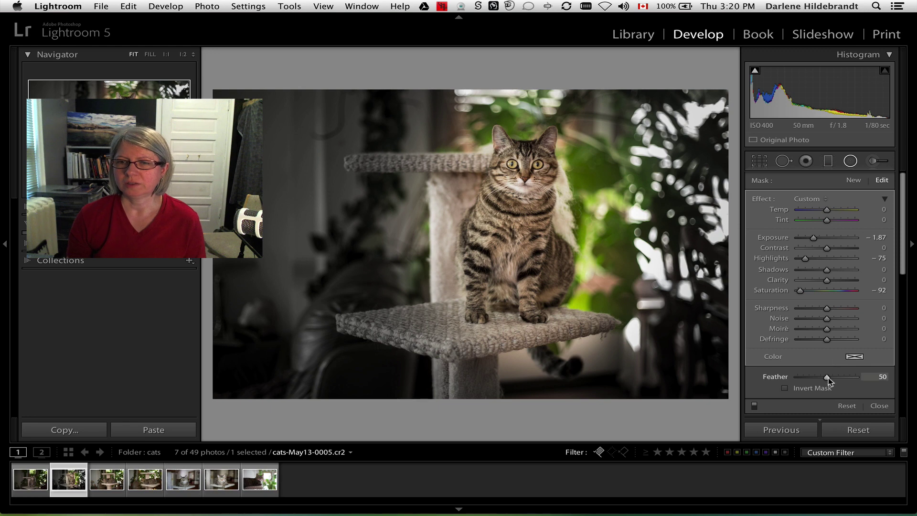
# - Set the radial filter's Feather to 41, keep the mask uninverted, reset Saturation to 0, and set Exposure to -0.28
pyautogui.moveTo(827, 378)
pyautogui.mouseDown()
pyautogui.moveTo(782, 376)
pyautogui.moveTo(856, 375)
pyautogui.moveTo(822, 376)
pyautogui.mouseUp()
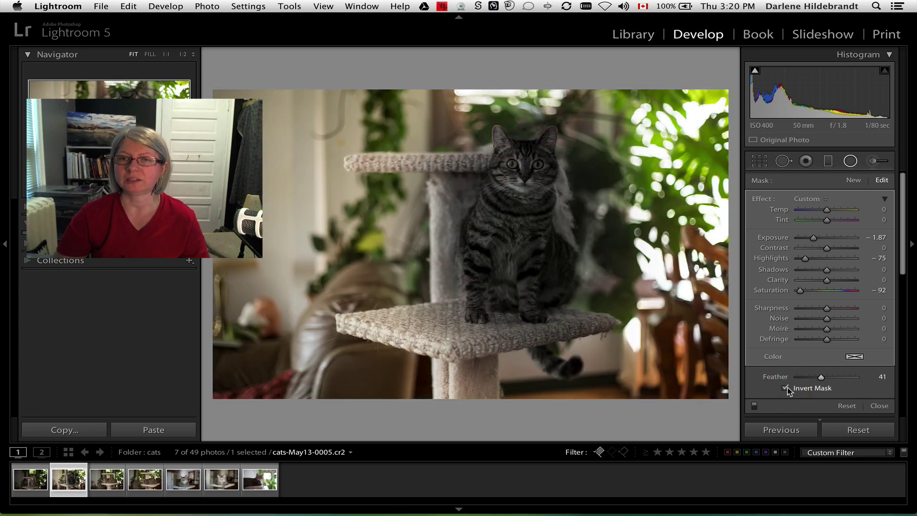
pyautogui.click(786, 389)
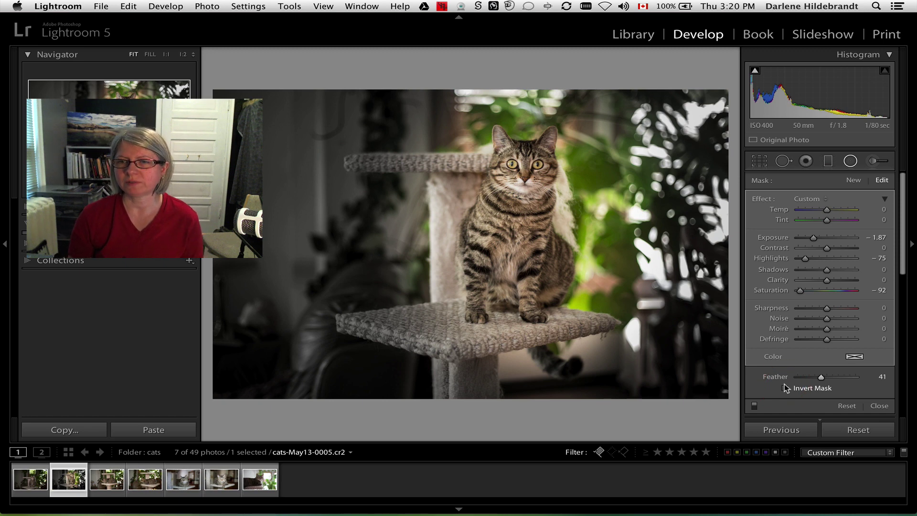
pyautogui.moveTo(814, 238); pyautogui.dragTo(827, 238)
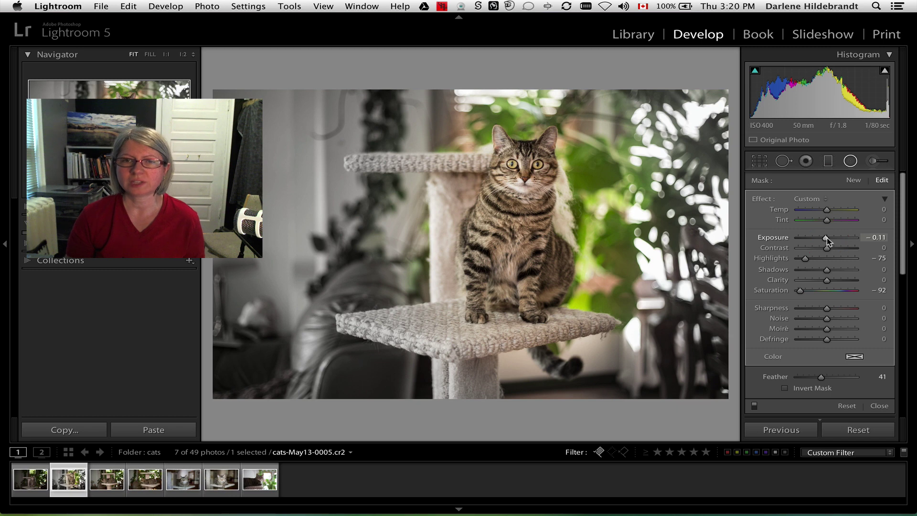
pyautogui.doubleClick(779, 290)
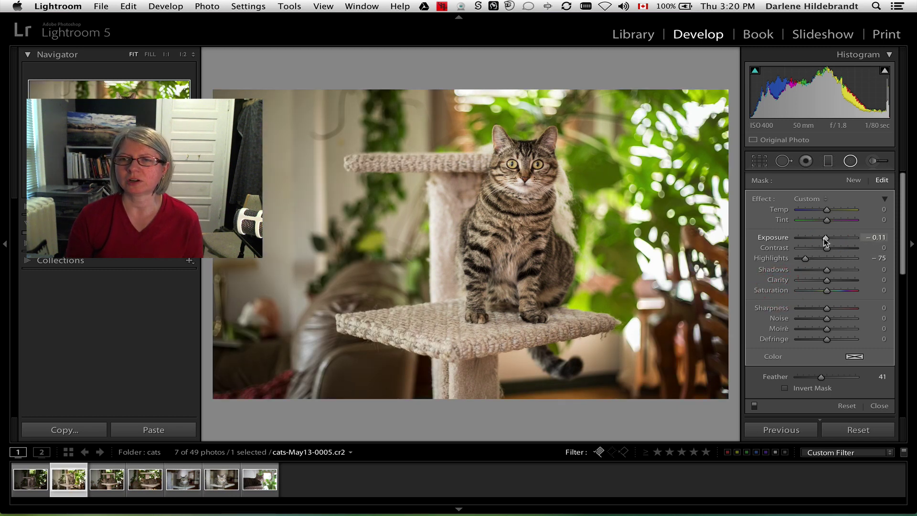
pyautogui.moveTo(825, 238); pyautogui.dragTo(822, 237)
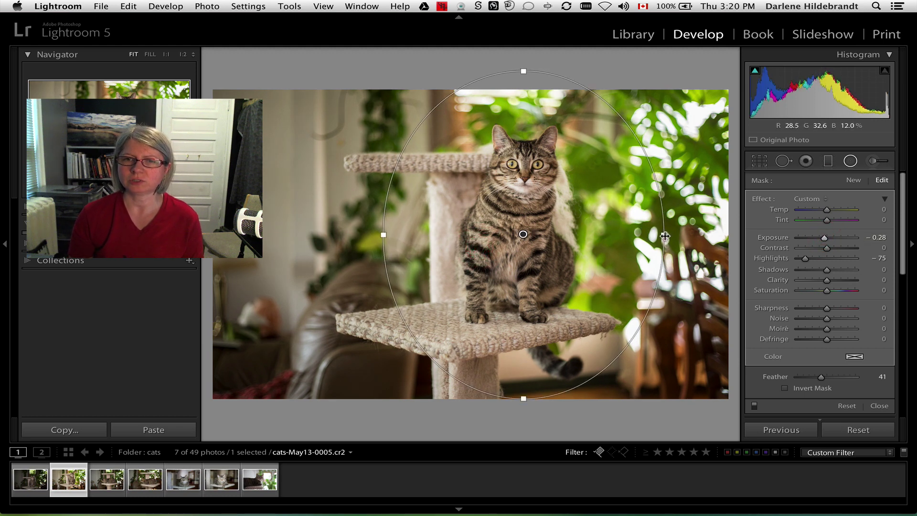
# - Narrow the radial filter's ellipse around the cat and set Contrast to -55 and Clarity to -38
pyautogui.moveTo(667, 236); pyautogui.dragTo(649, 236)
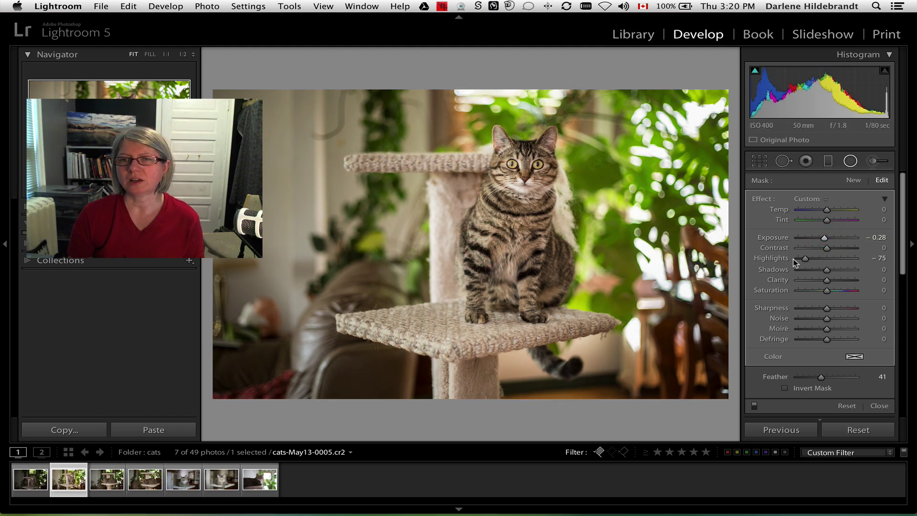
pyautogui.moveTo(827, 248); pyautogui.dragTo(811, 248)
pyautogui.moveTo(827, 280); pyautogui.dragTo(816, 280)
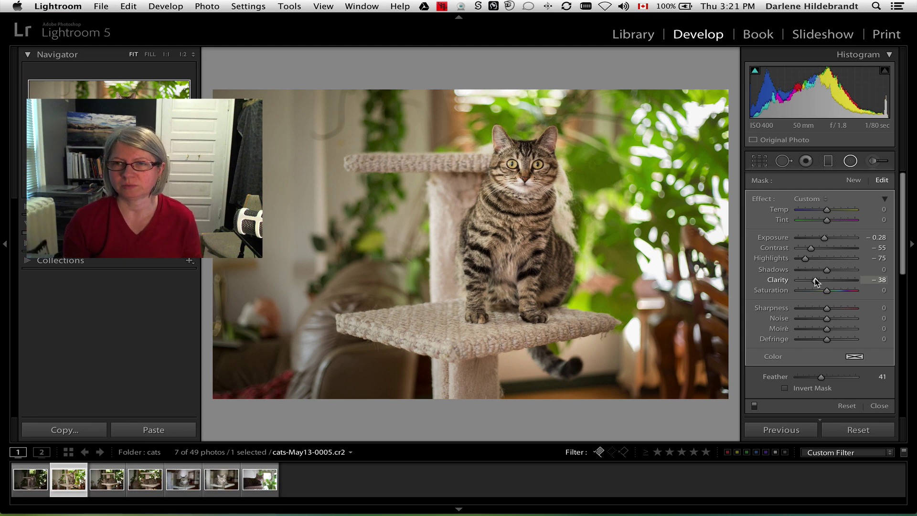
# - Shift the radial filter slightly down and left over the cat, and close the Radial Filter
pyautogui.moveTo(523, 282)
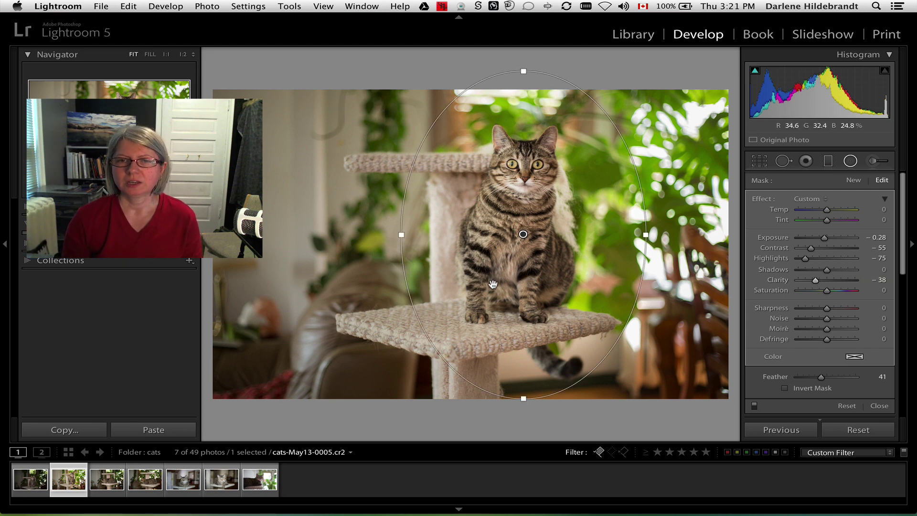
pyautogui.moveTo(485, 289); pyautogui.dragTo(488, 291)
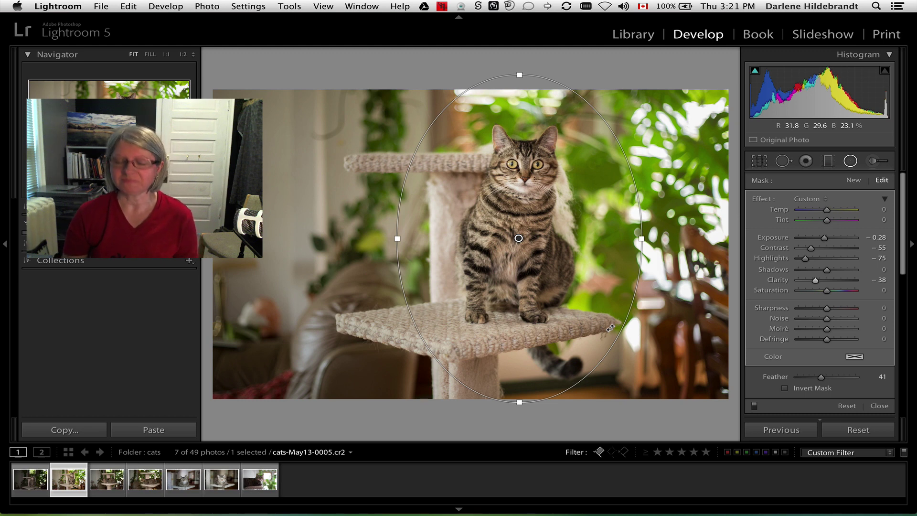
pyautogui.press('shift')
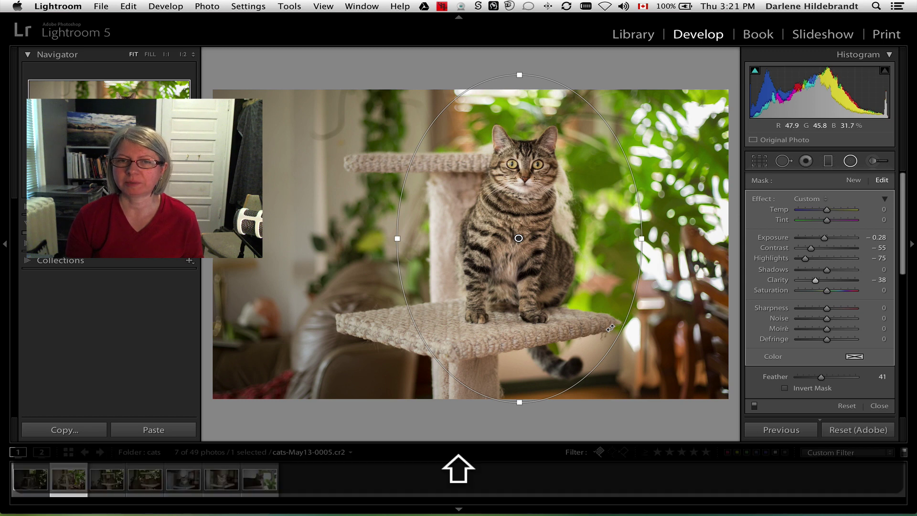
pyautogui.hotkey('shift', 'm')
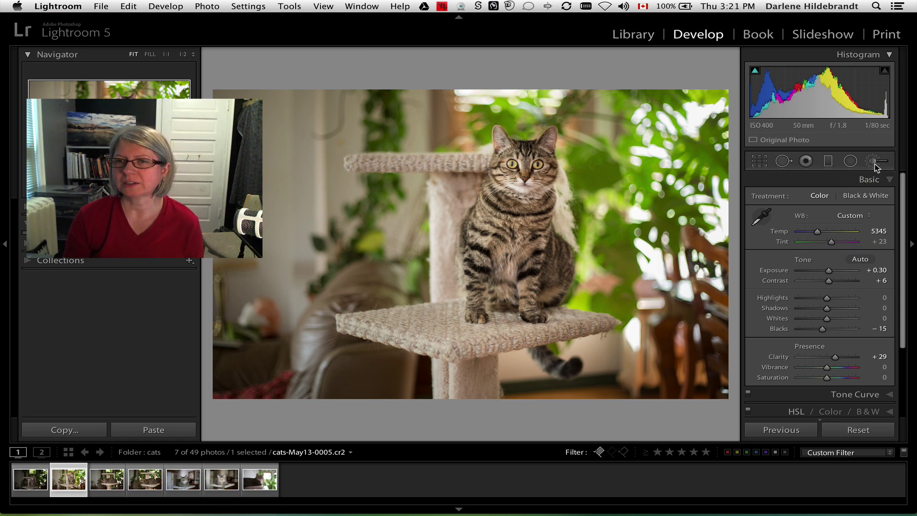
# - Activate the Adjustment Brush and try different brush sizes and feathers, ending with Size 18 and Feather 63
pyautogui.press('k')
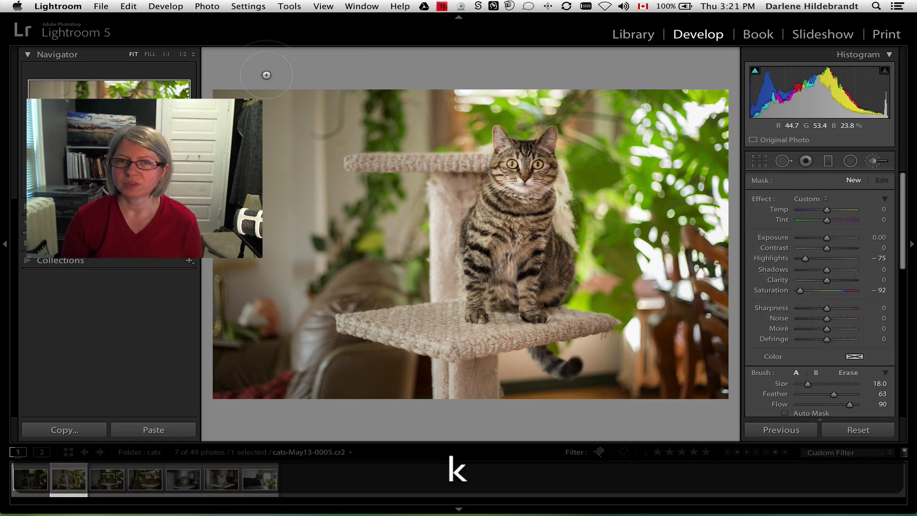
pyautogui.scroll(-2, 265, 170)
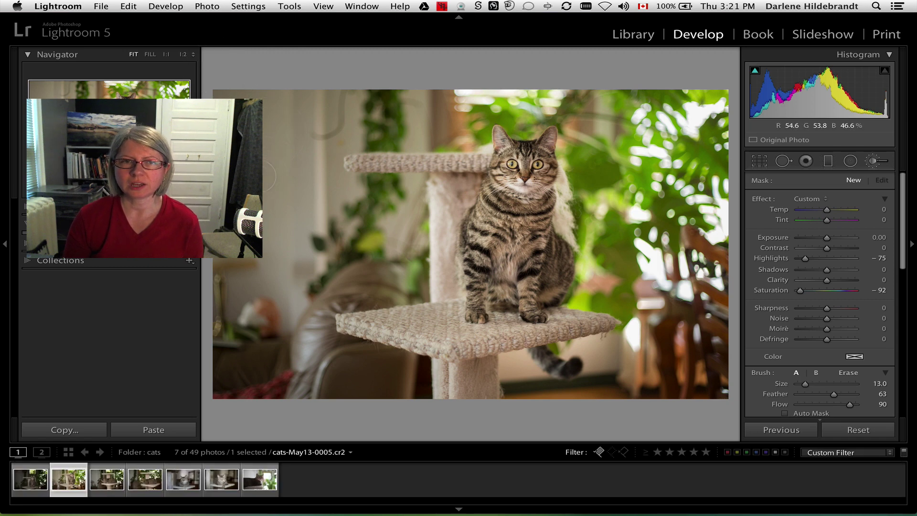
pyautogui.scroll(3, 264, 170)
pyautogui.keyDown('shift'); pyautogui.scroll(5, 264, 170); pyautogui.keyUp('shift')
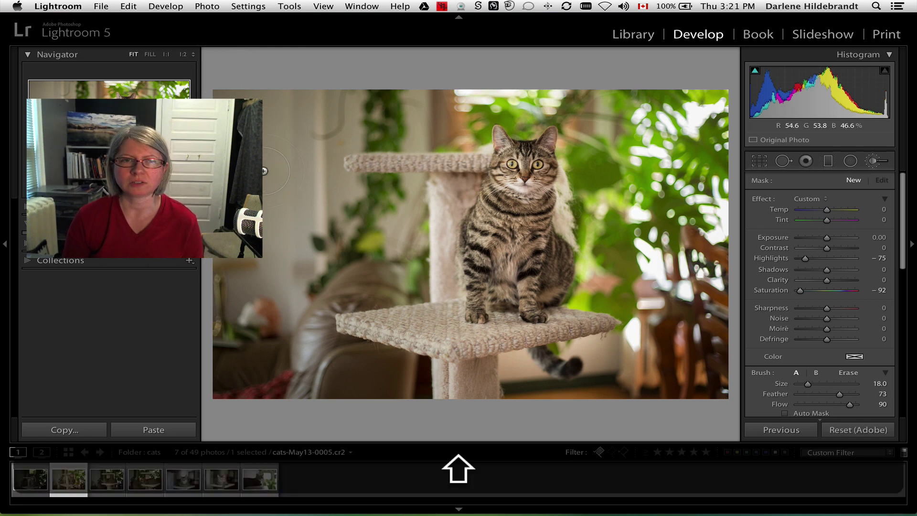
pyautogui.keyDown('shift'); pyautogui.scroll(-5, 265, 170); pyautogui.keyUp('shift')
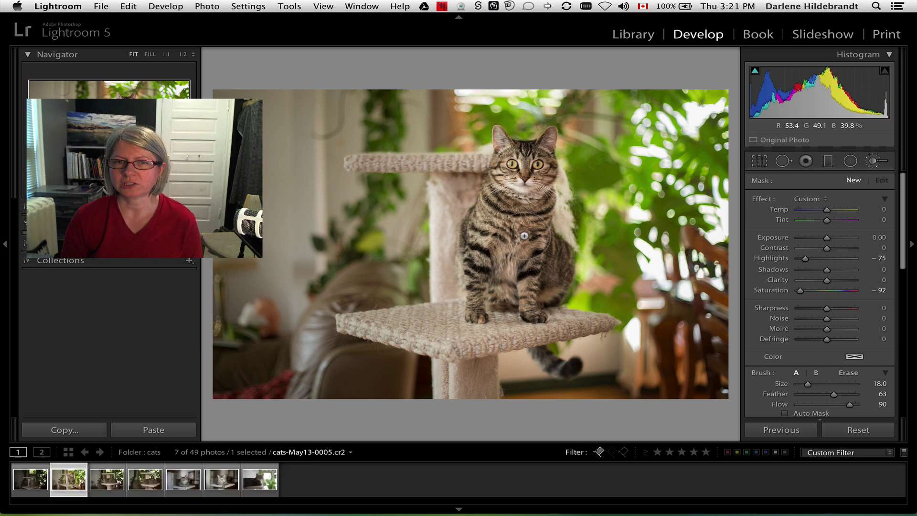
# - Reset the brush's Saturation and Highlights to 0, and set Clarity to 61 and Contrast to 25
pyautogui.doubleClick(764, 291)
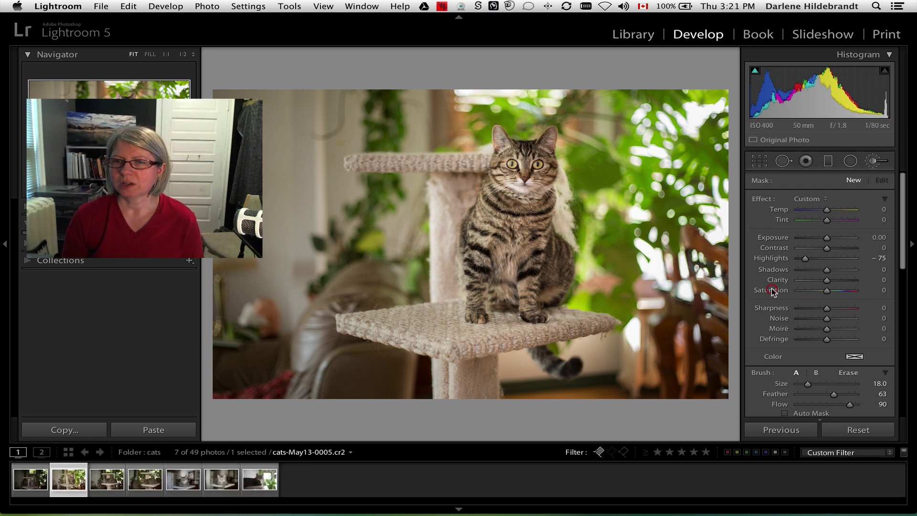
pyautogui.doubleClick(778, 259)
pyautogui.moveTo(826, 282); pyautogui.dragTo(845, 283)
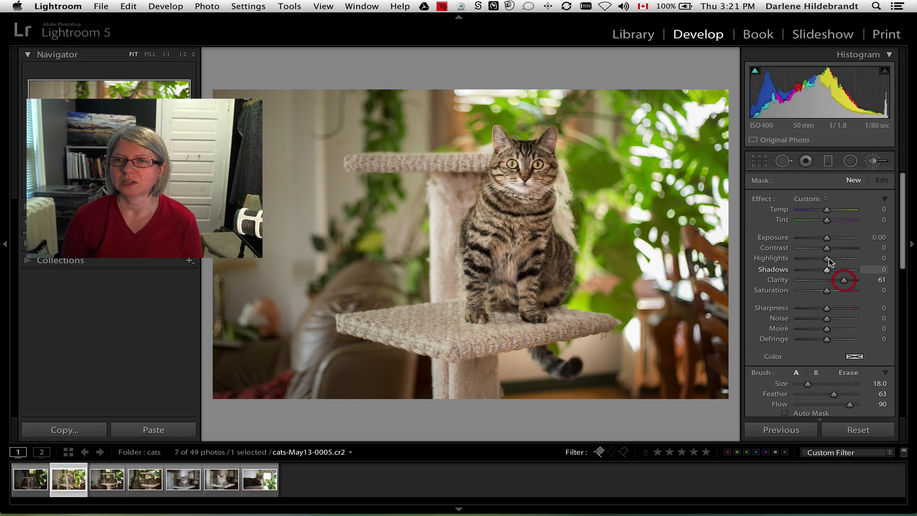
pyautogui.moveTo(827, 248); pyautogui.dragTo(833, 248)
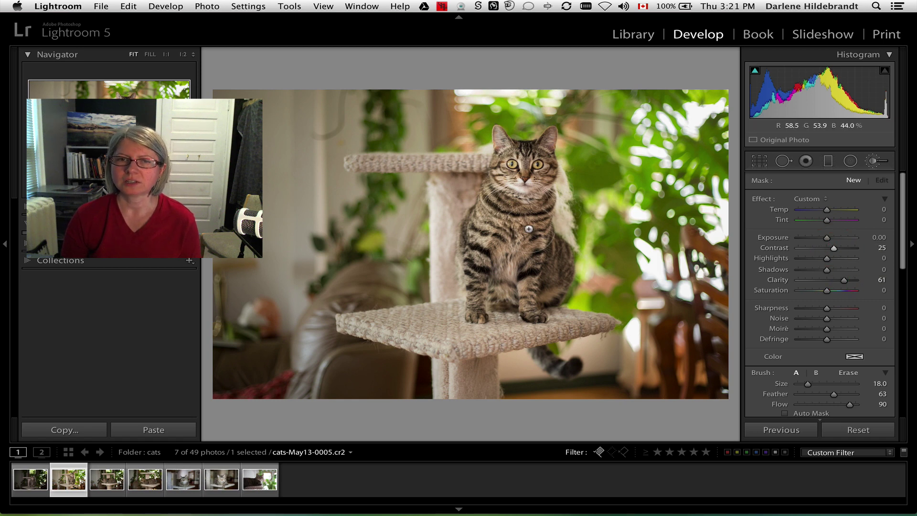
# - Set the brush Flow to 50, paint over the cat's head and body, and hide the mask overlay
pyautogui.press('5')
pyautogui.moveTo(528, 241)
pyautogui.mouseDown()
pyautogui.moveTo(501, 223)
pyautogui.moveTo(523, 196)
pyautogui.moveTo(528, 142)
pyautogui.moveTo(536, 163)
pyautogui.moveTo(513, 164)
pyautogui.moveTo(486, 218)
pyautogui.moveTo(482, 317)
pyautogui.moveTo(486, 259)
pyautogui.moveTo(497, 298)
pyautogui.moveTo(538, 270)
pyautogui.moveTo(530, 301)
pyautogui.moveTo(544, 293)
pyautogui.moveTo(522, 272)
pyautogui.moveTo(544, 263)
pyautogui.moveTo(490, 234)
pyautogui.moveTo(470, 295)
pyautogui.moveTo(494, 303)
pyautogui.moveTo(493, 204)
pyautogui.moveTo(535, 177)
pyautogui.moveTo(549, 150)
pyautogui.moveTo(523, 167)
pyautogui.moveTo(497, 144)
pyautogui.moveTo(507, 227)
pyautogui.moveTo(499, 254)
pyautogui.moveTo(552, 287)
pyautogui.moveTo(543, 309)
pyautogui.moveTo(488, 304)
pyautogui.moveTo(482, 249)
pyautogui.moveTo(515, 271)
pyautogui.moveTo(545, 247)
pyautogui.moveTo(545, 211)
pyautogui.moveTo(550, 250)
pyautogui.mouseUp()
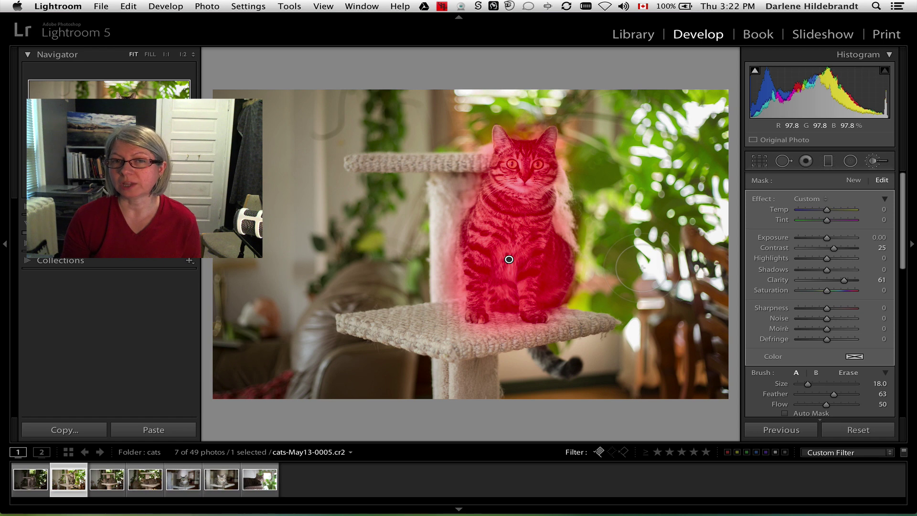
pyautogui.press('o')
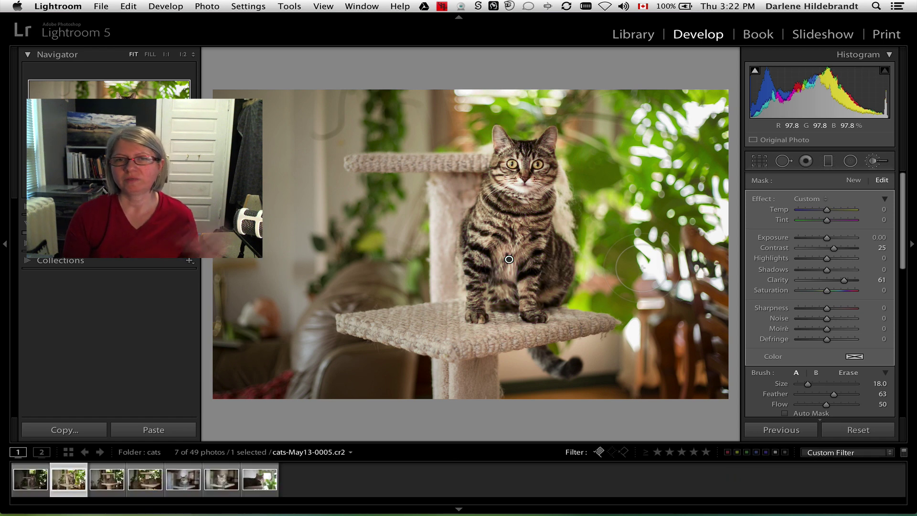
# - Examine the brush mask on the cat in each overlay colour, hide the overlay, and close the Adjustment Brush
pyautogui.press('o')
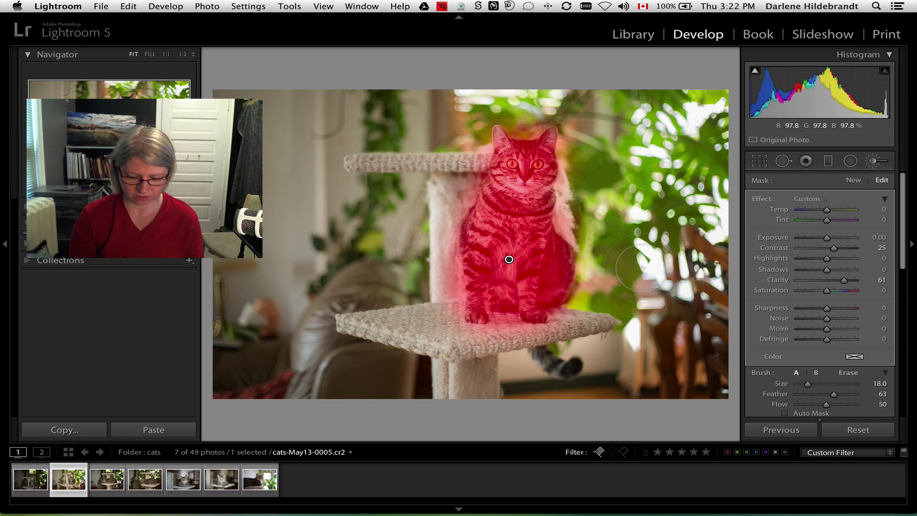
pyautogui.press('shift')
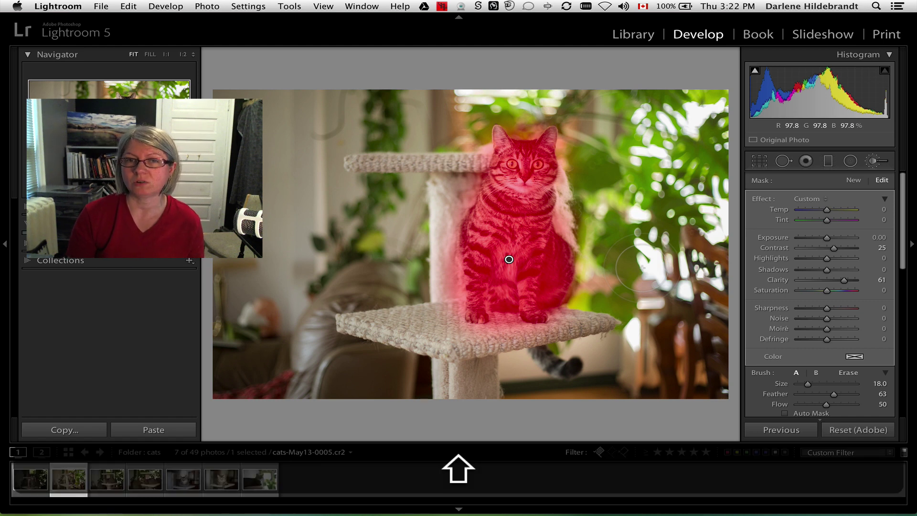
pyautogui.hotkey('shift', 'o')
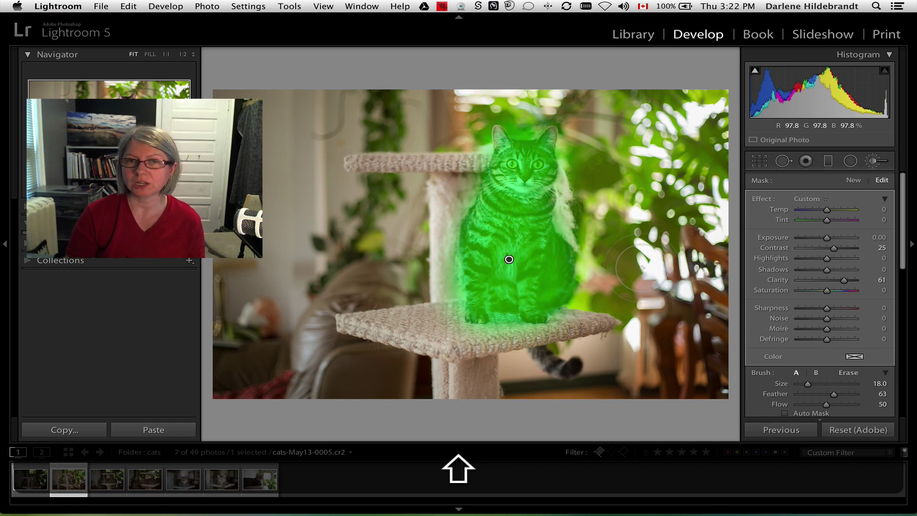
pyautogui.hotkey('shift', 'o')
pyautogui.hotkey('shift', 'o')
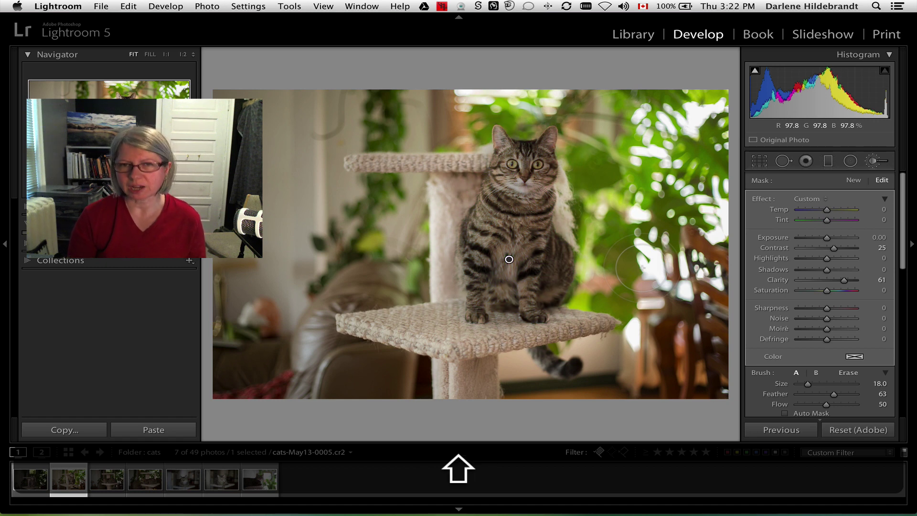
pyautogui.hotkey('shift', 'o')
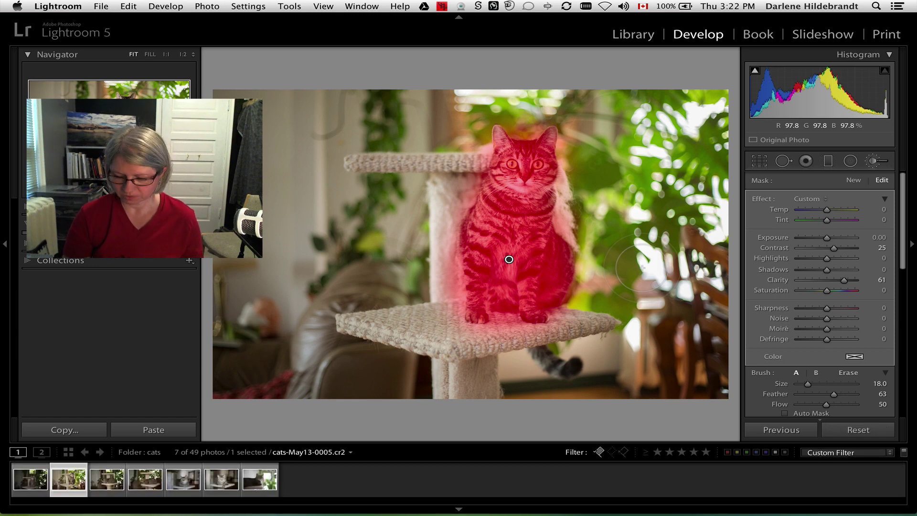
pyautogui.press('o')
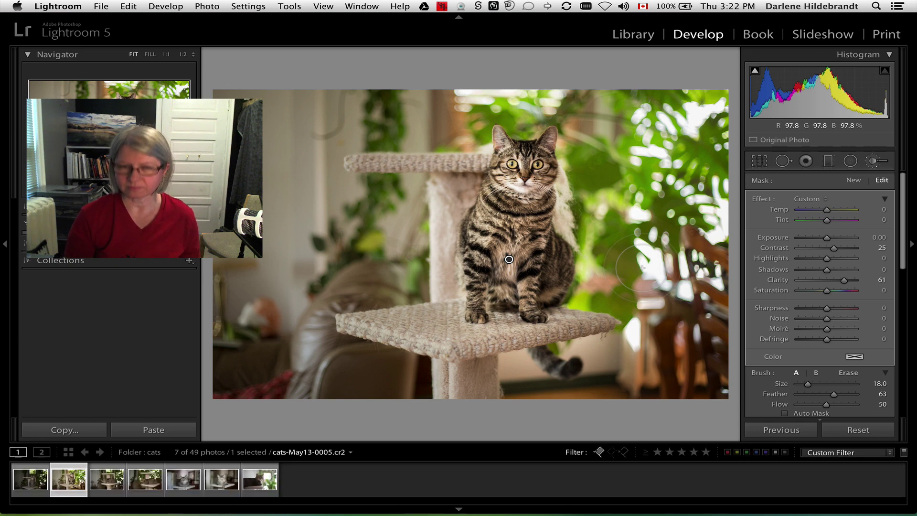
pyautogui.press('k')
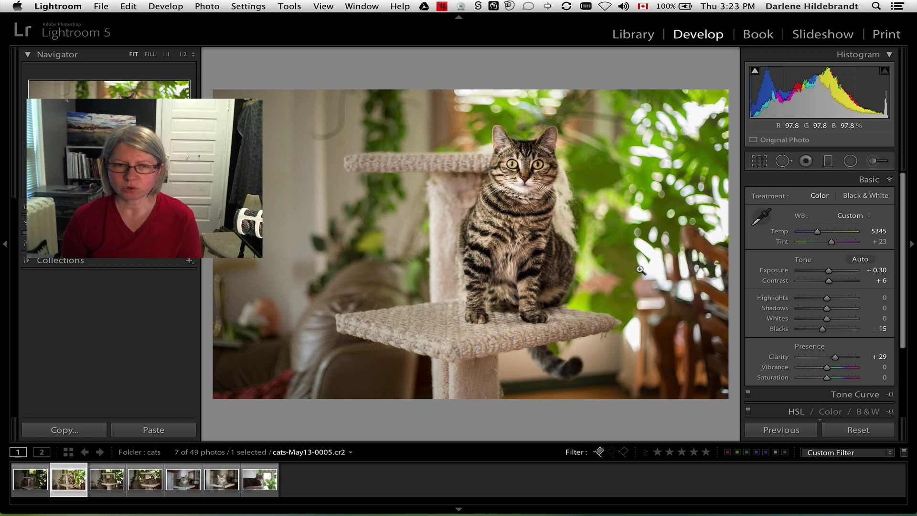
# - Show the toolbar below the photo and look over the before/after view layouts without choosing one
pyautogui.press('t')
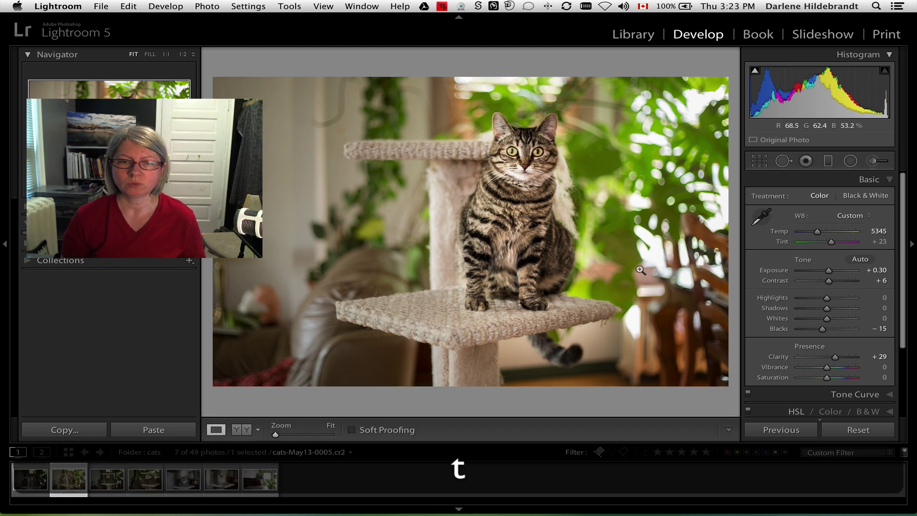
pyautogui.click(258, 429)
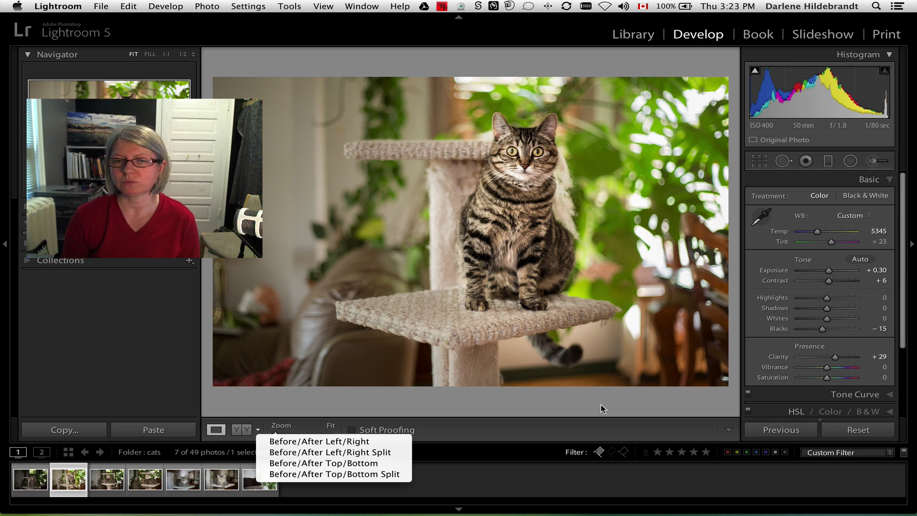
pyautogui.click(617, 405)
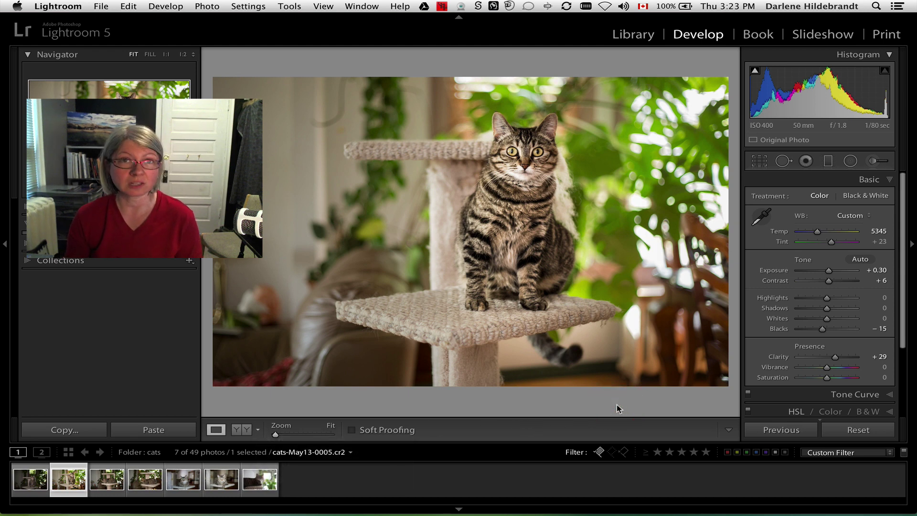
# - Compare the edited cat photo with its before version repeatedly, hiding the toolbar in between
pyautogui.press('\\')
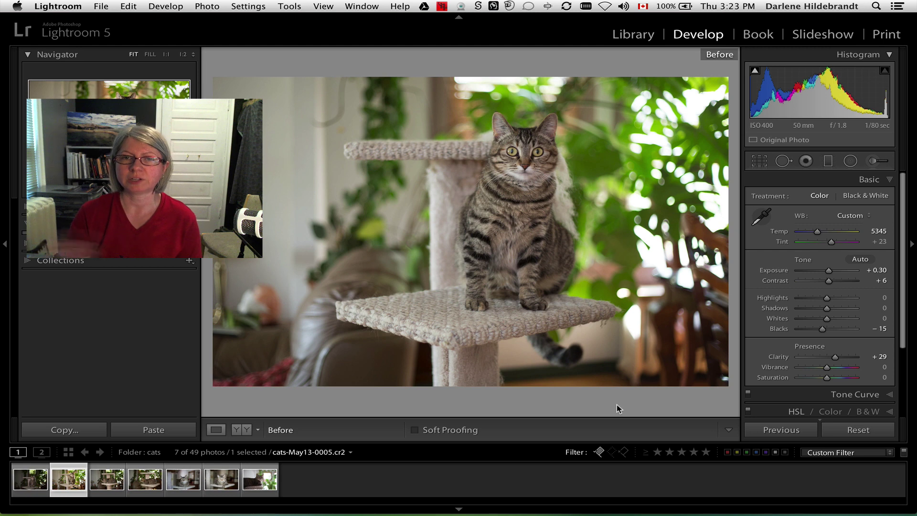
pyautogui.press('\\')
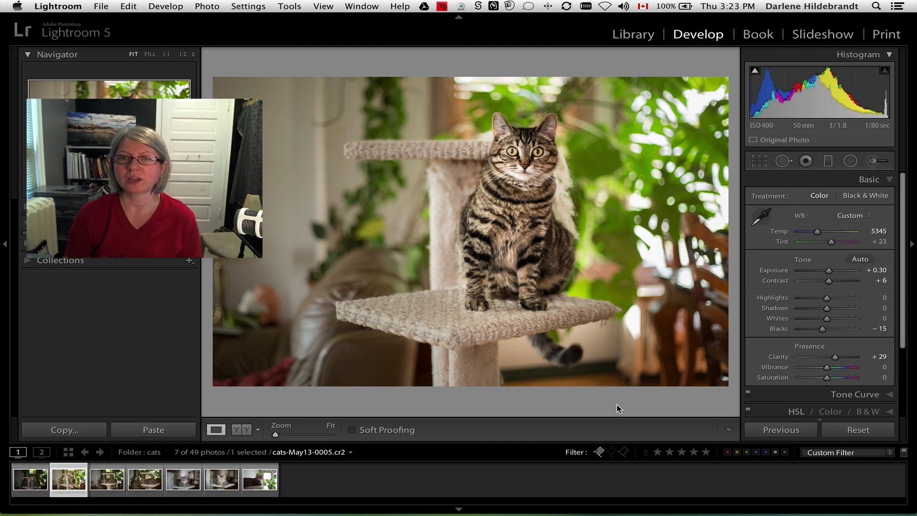
pyautogui.press('\\')
pyautogui.press('\\')
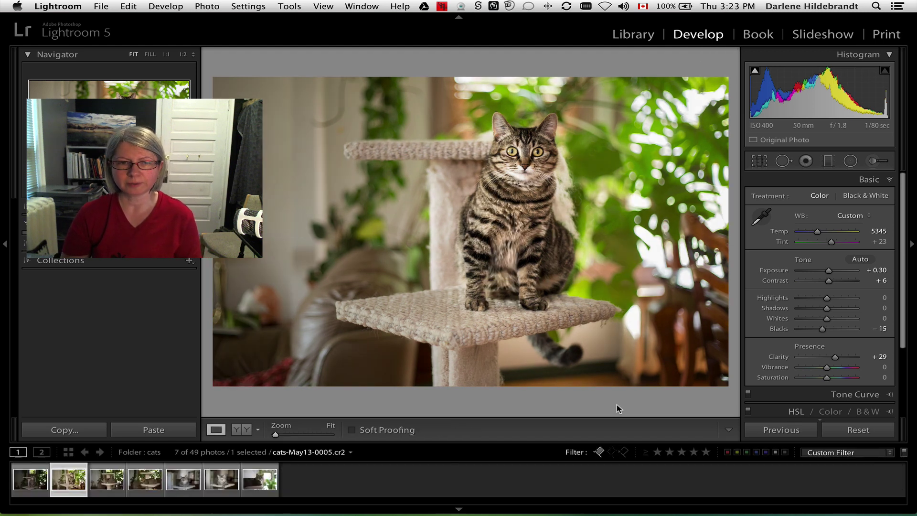
pyautogui.press('t')
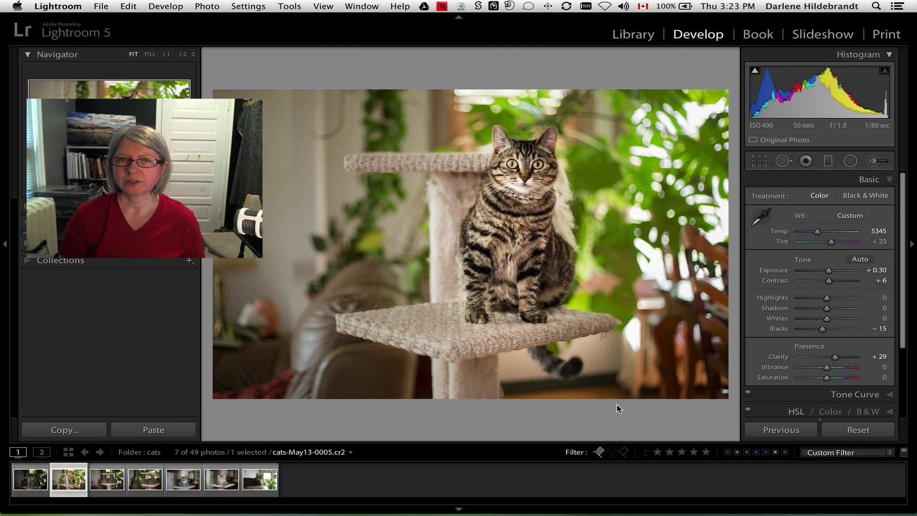
pyautogui.press('\\')
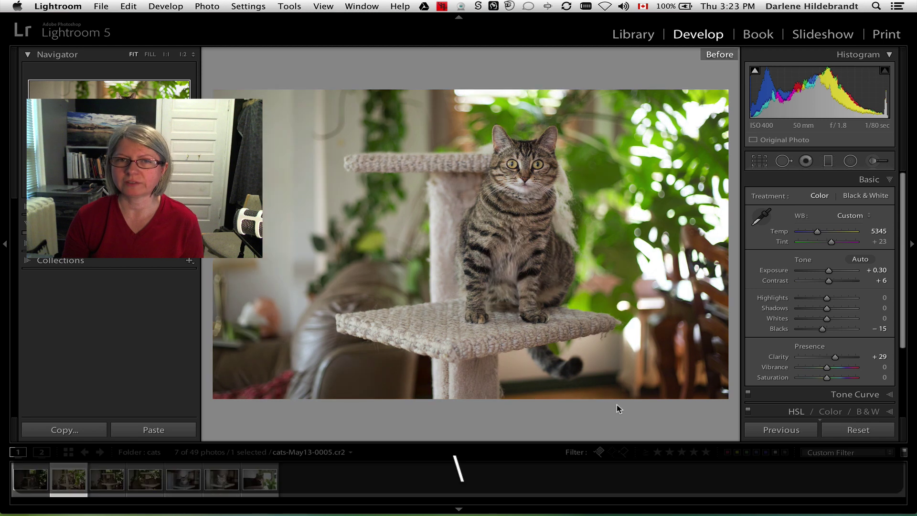
# - Return to the edited version of the cat photo and look over the list of Develop adjustment sections
pyautogui.press('\\')
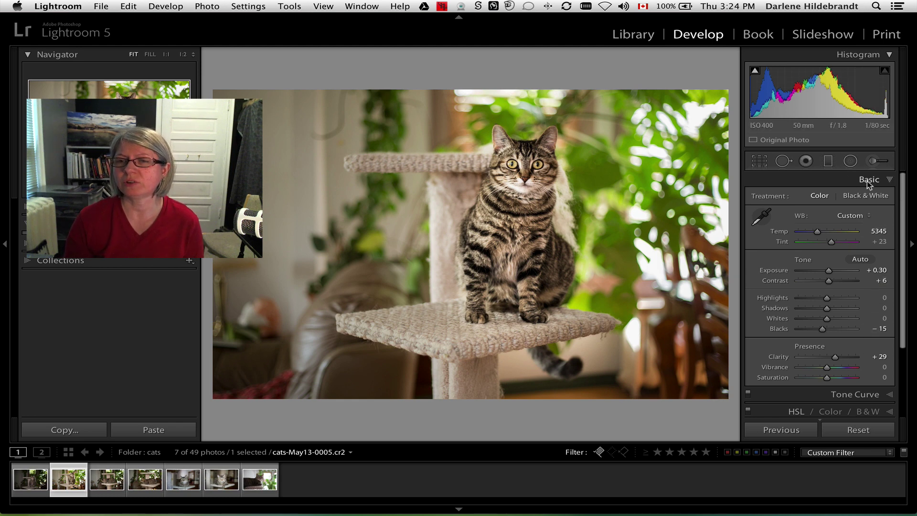
pyautogui.scroll(-5, 867, 185)
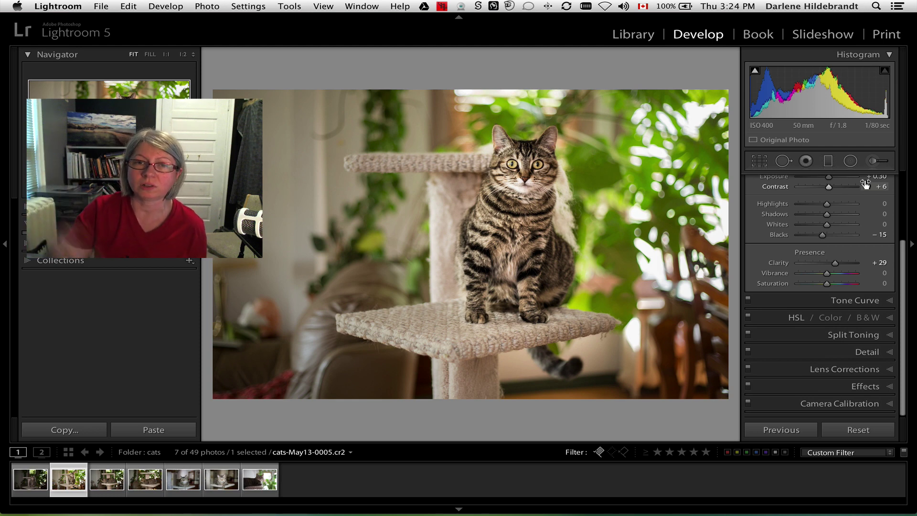
pyautogui.scroll(4, 862, 200)
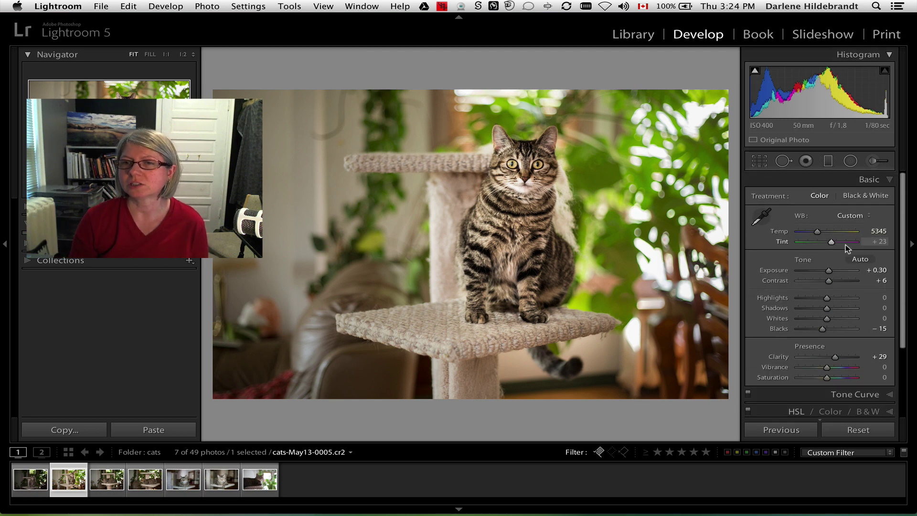
# - Turn off Solo Mode for the adjustment sections and expand Tone Curve, HSL, Split Toning and Detail alongside Basic
pyautogui.rightClick(865, 178)
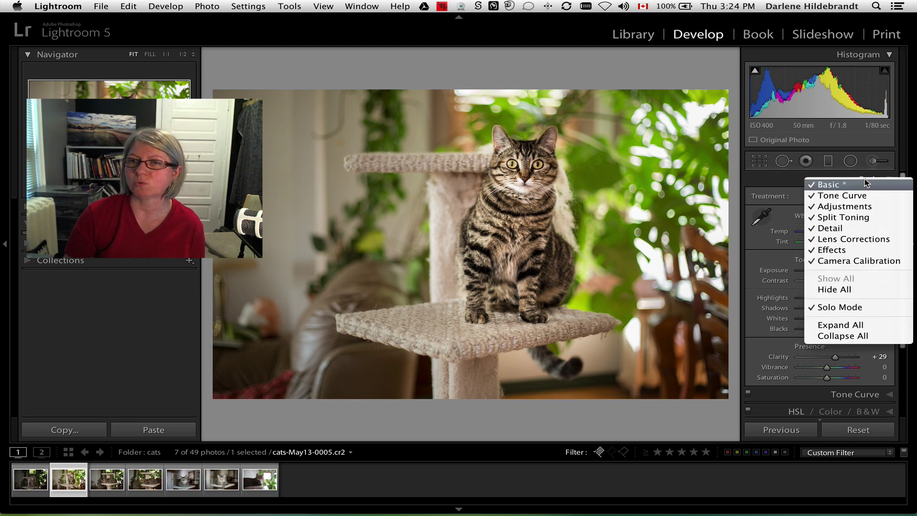
pyautogui.click(858, 308)
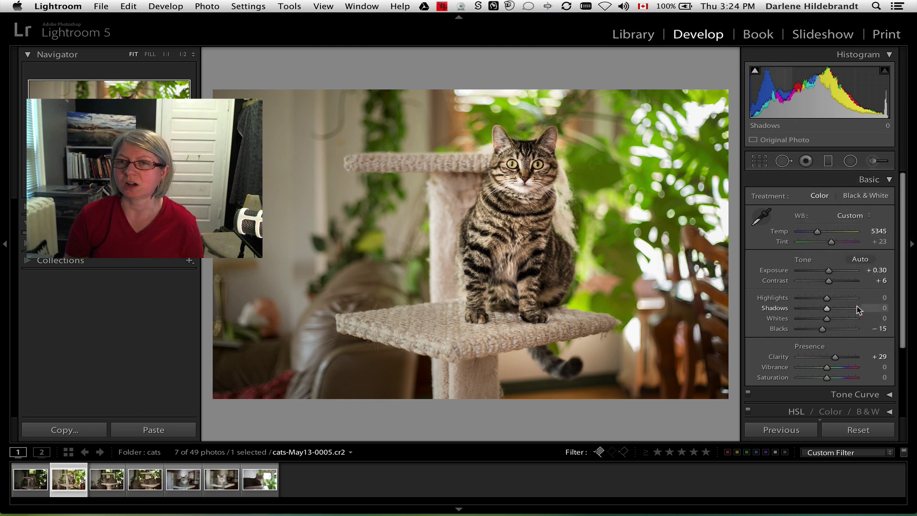
pyautogui.scroll(-2, 801, 285)
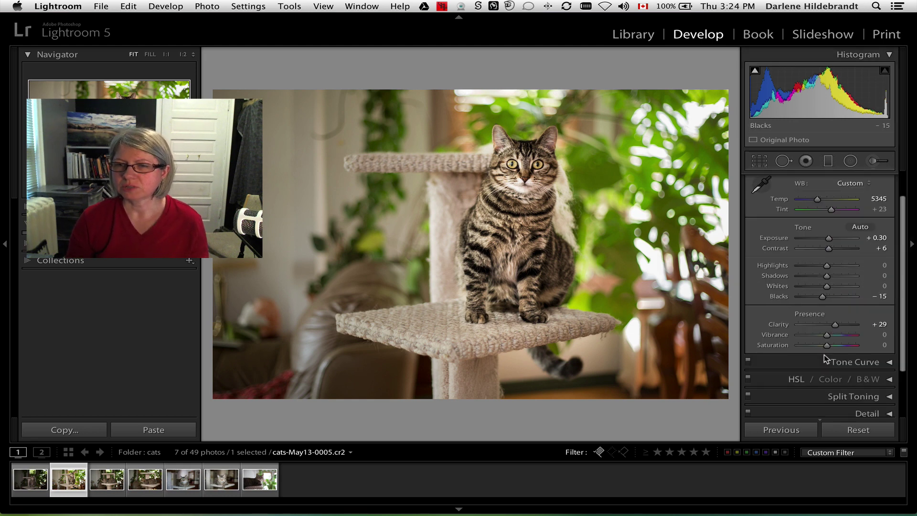
pyautogui.click(867, 361)
pyautogui.scroll(5, 867, 363)
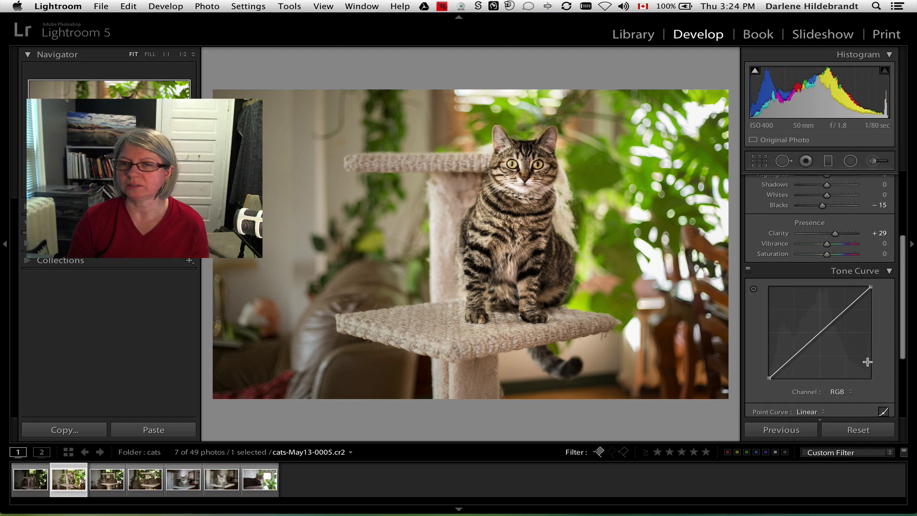
pyautogui.scroll(-6, 869, 365)
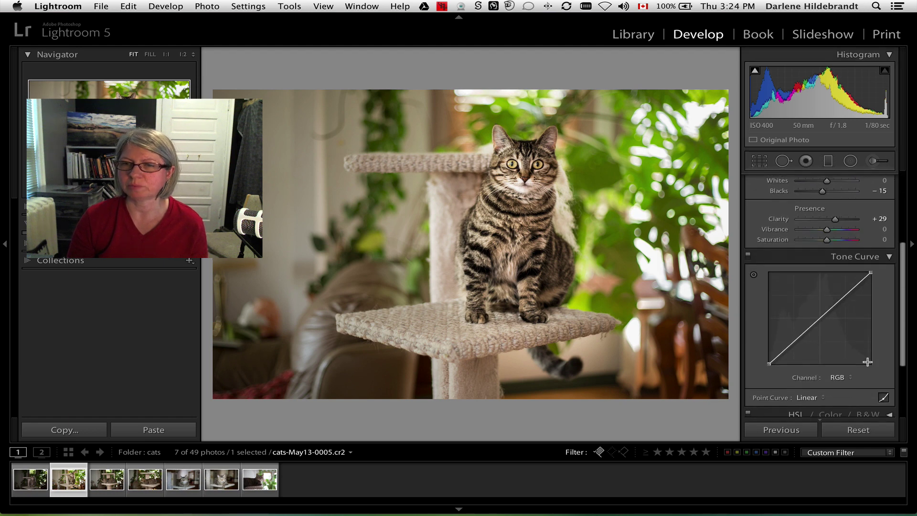
pyautogui.click(796, 353)
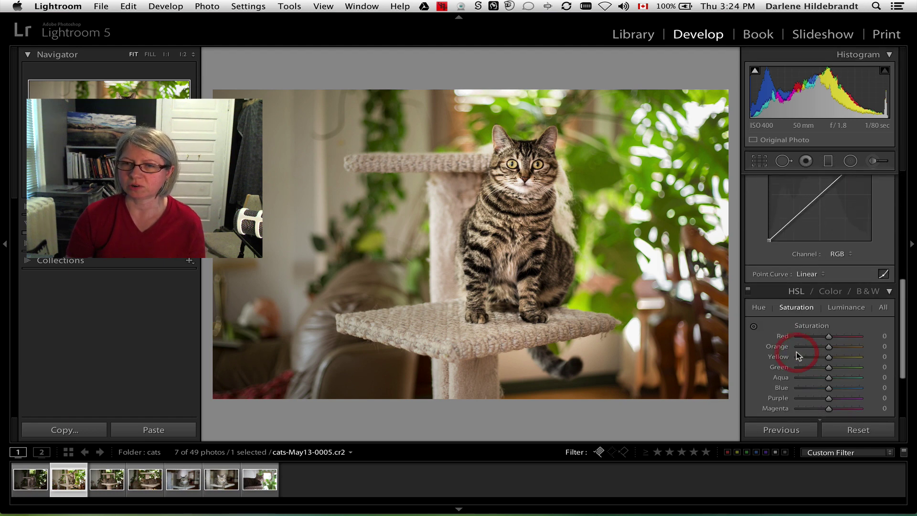
pyautogui.click(852, 333)
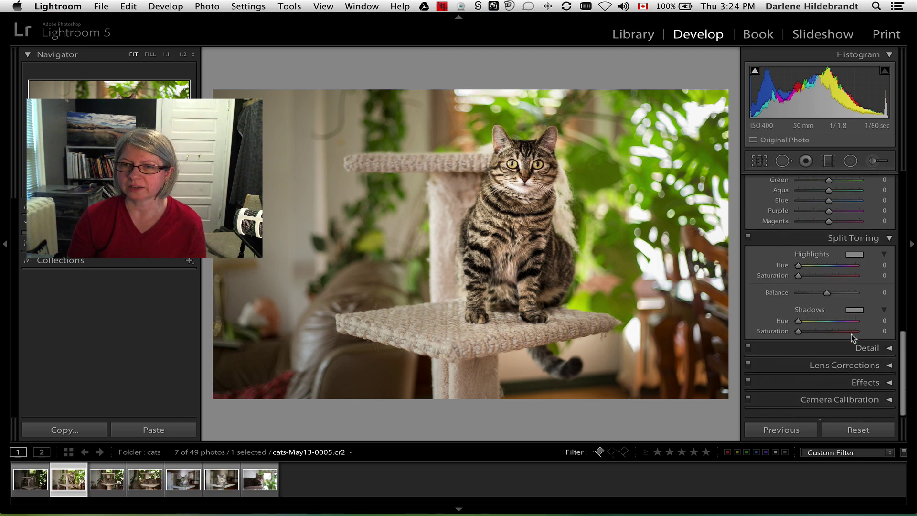
pyautogui.click(835, 348)
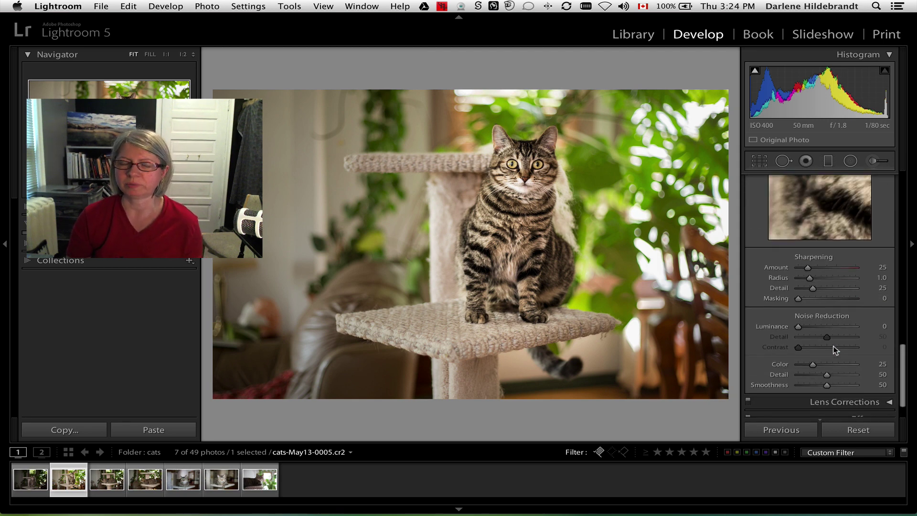
pyautogui.scroll(8, 833, 349)
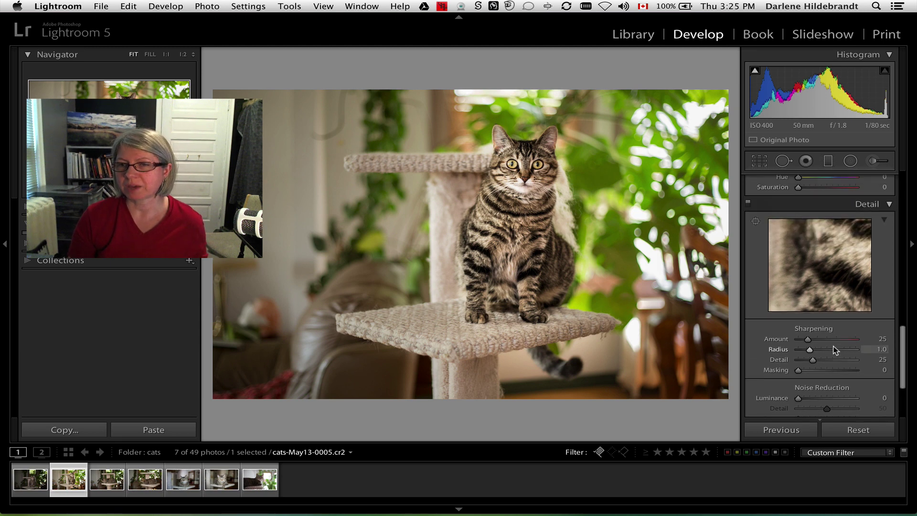
pyautogui.scroll(5, 833, 349)
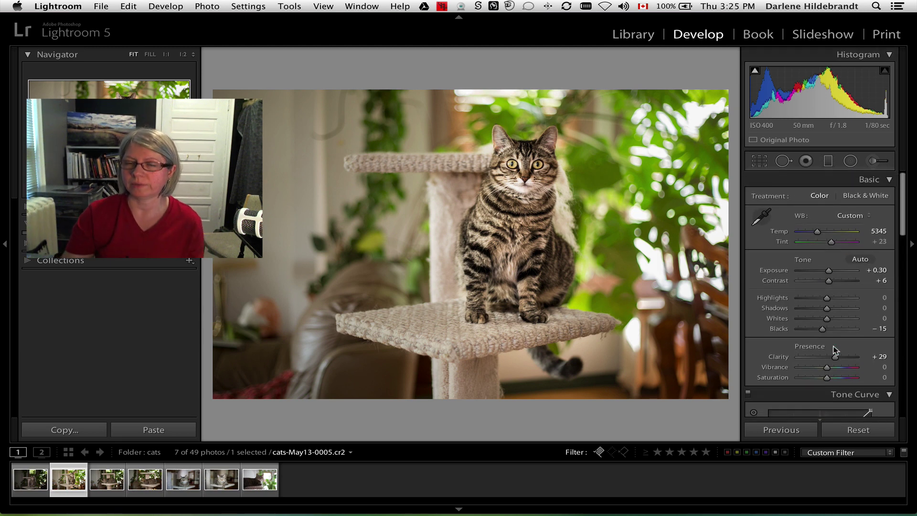
# - Turn Solo Mode on for the adjustment sections and open Detail, Tone Curve and Basic one at a time
pyautogui.rightClick(867, 182)
pyautogui.click(845, 310)
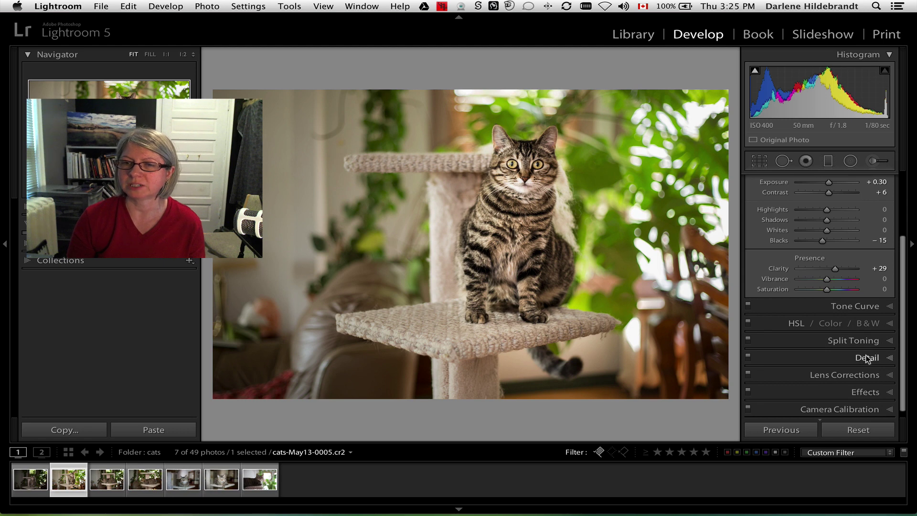
pyautogui.click(867, 358)
pyautogui.scroll(-1, 866, 355)
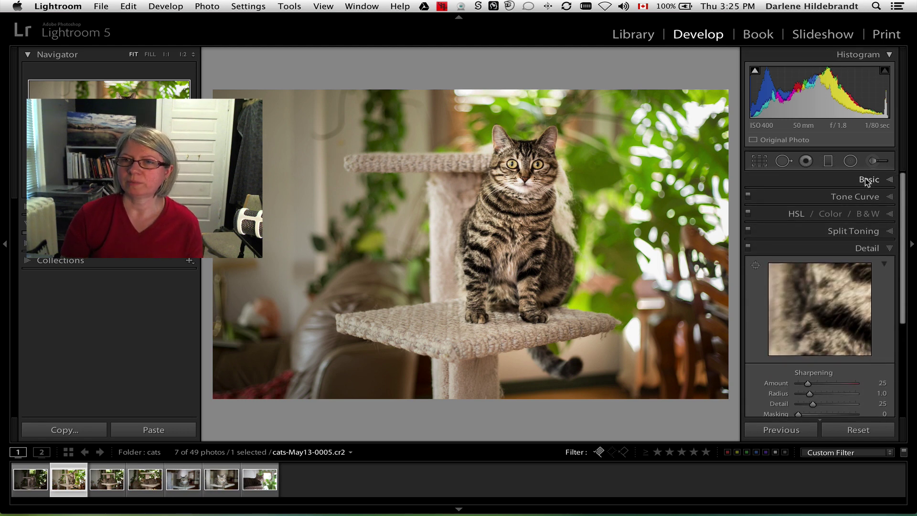
pyautogui.click(868, 198)
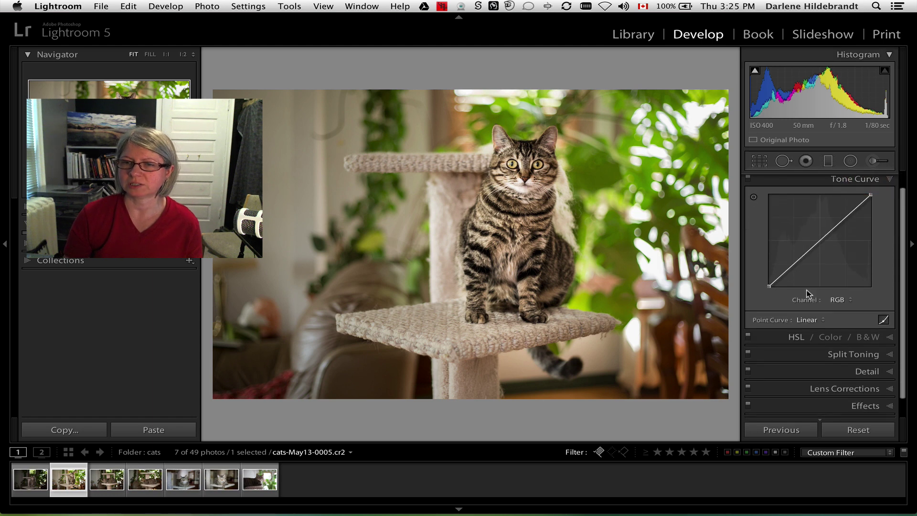
pyautogui.click(869, 181)
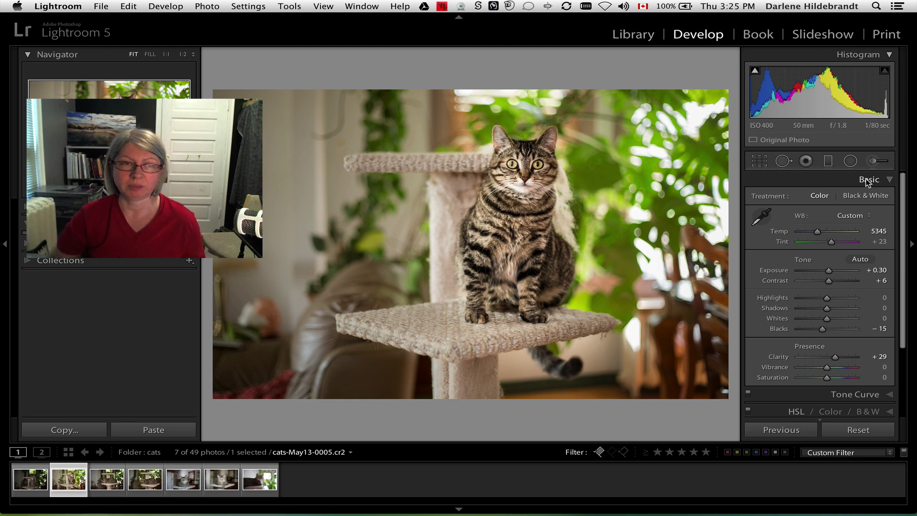
# - Look over the Basic section, collapse it, and expand it again
pyautogui.scroll(-5, 846, 178)
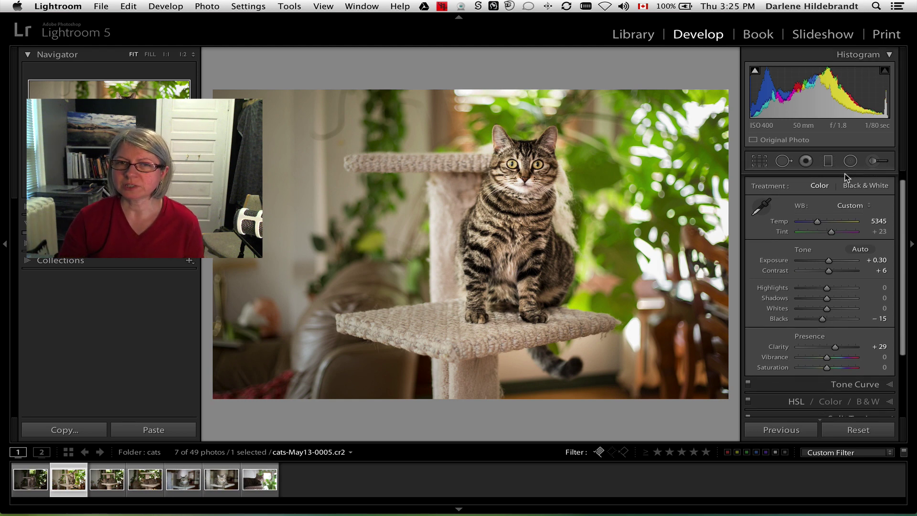
pyautogui.scroll(-1, 847, 177)
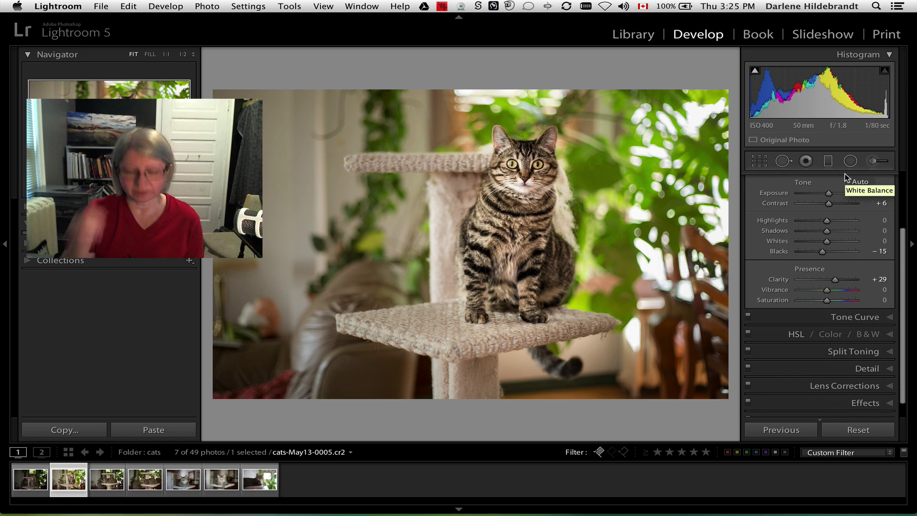
pyautogui.scroll(6, 823, 258)
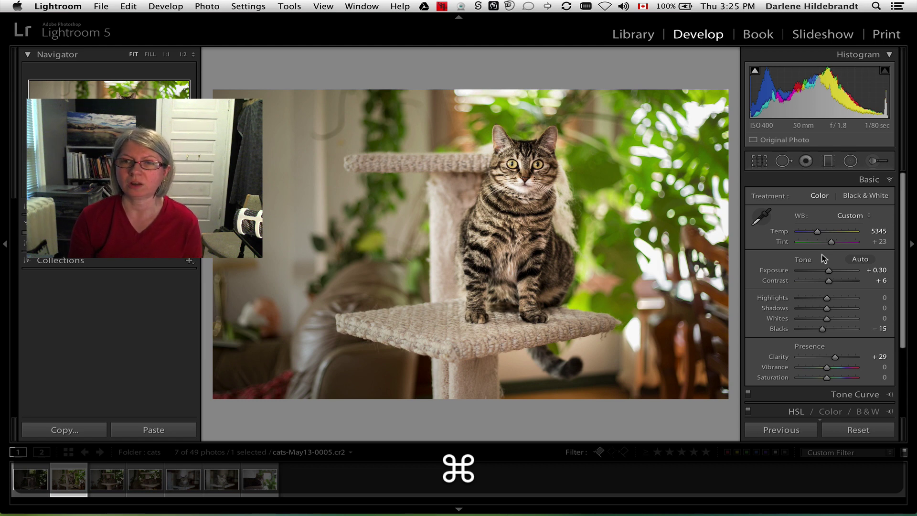
pyautogui.press('super+1')
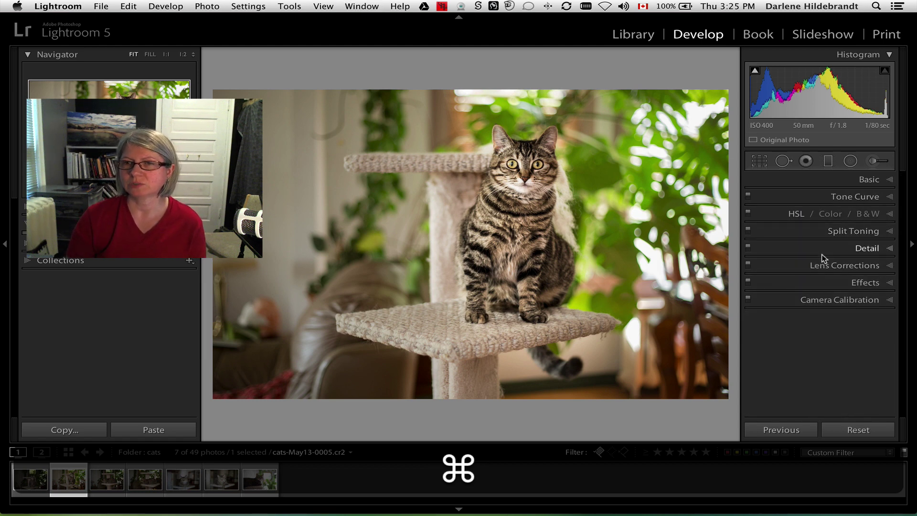
pyautogui.press('super')
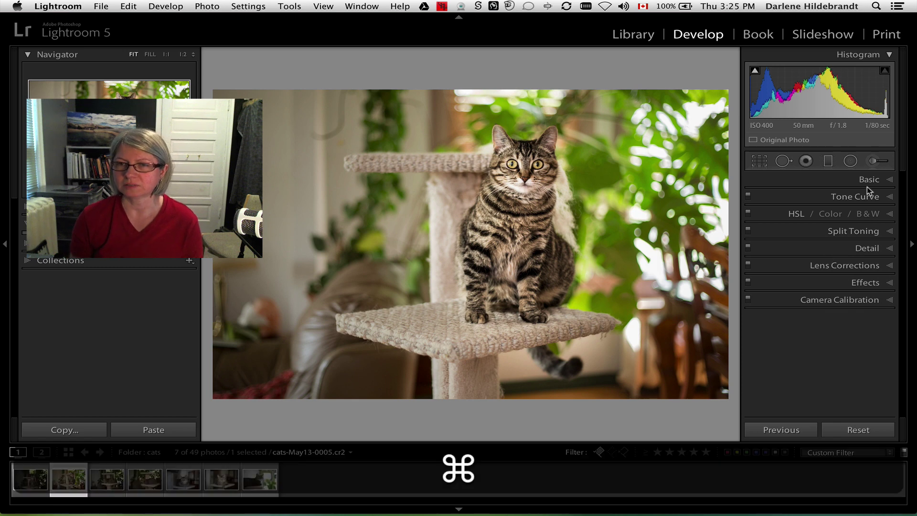
pyautogui.press('super+1')
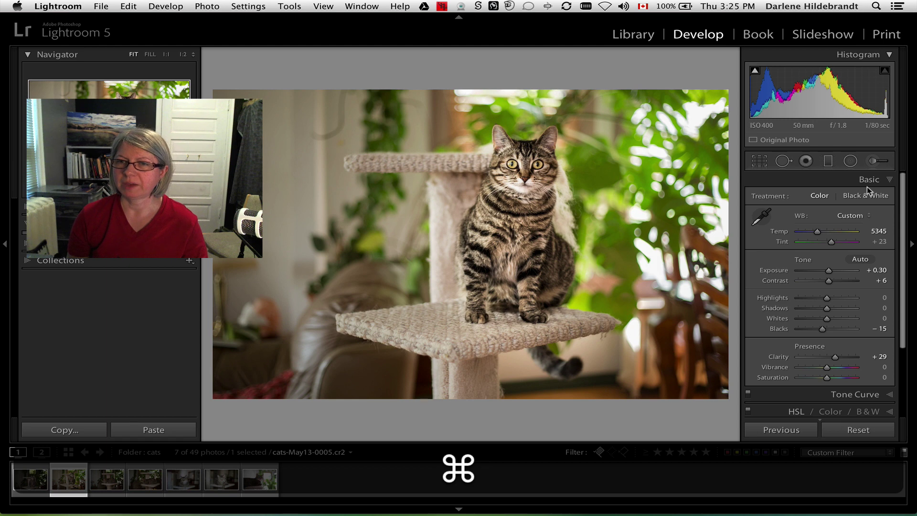
# - Visit the Tone Curve and HSL sections, and set the Split Toning shadows to Hue 40 and Saturation 23
pyautogui.press('super+2')
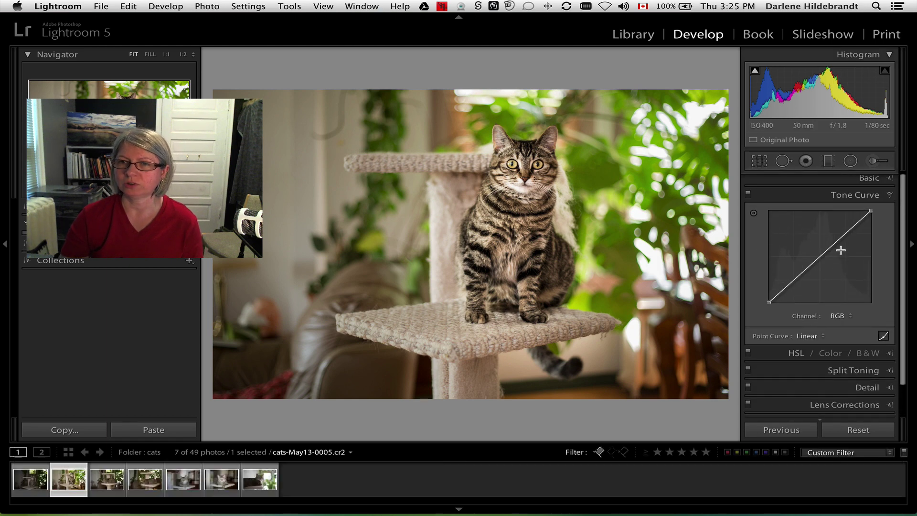
pyautogui.press('super+3')
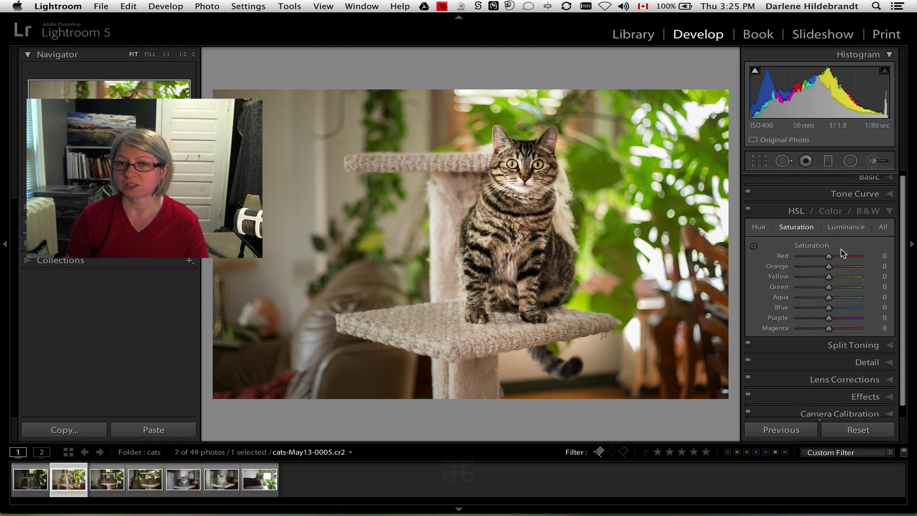
pyautogui.press('super+4')
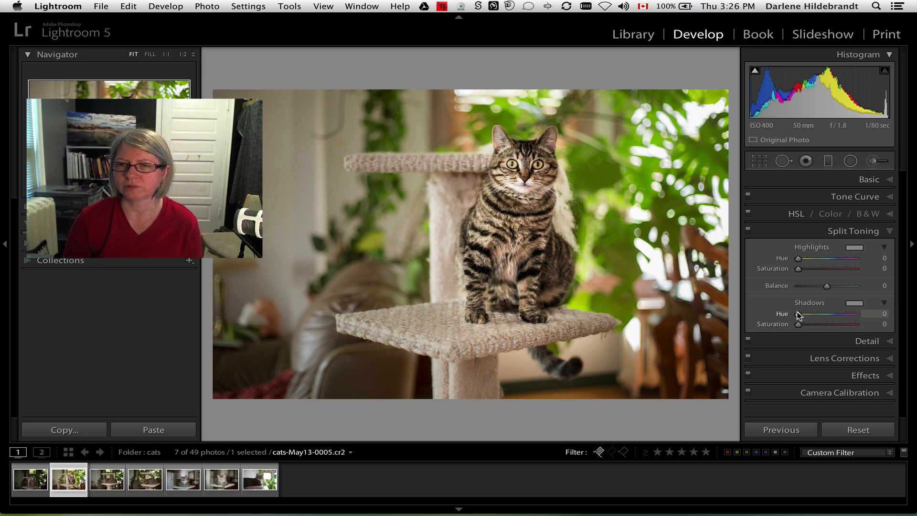
pyautogui.moveTo(798, 314); pyautogui.dragTo(812, 322)
pyautogui.press('alt')
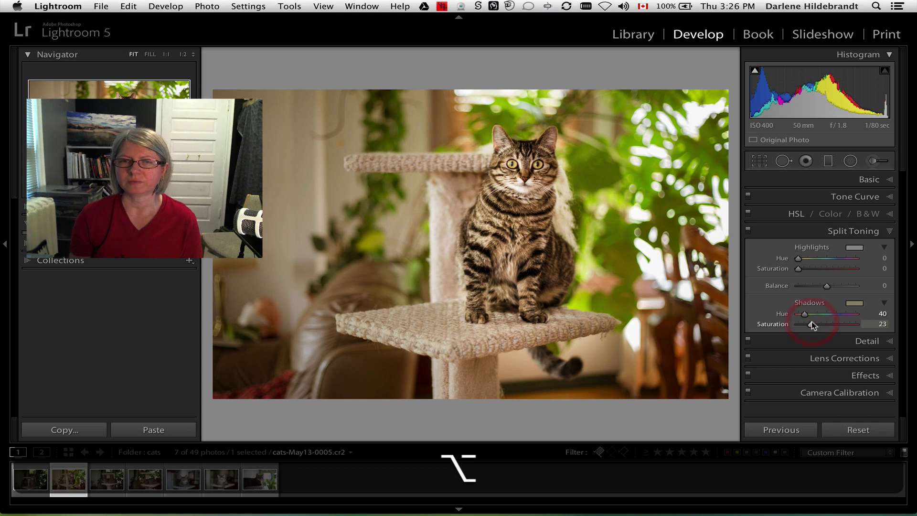
# - Open the Detail, Lens Corrections, Effects and Camera Calibration sections one after another
pyautogui.press('super')
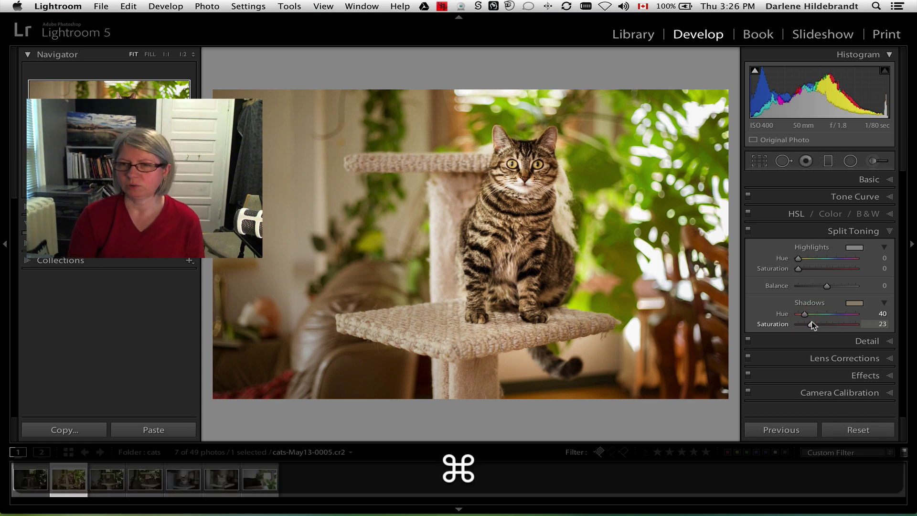
pyautogui.press('super+5')
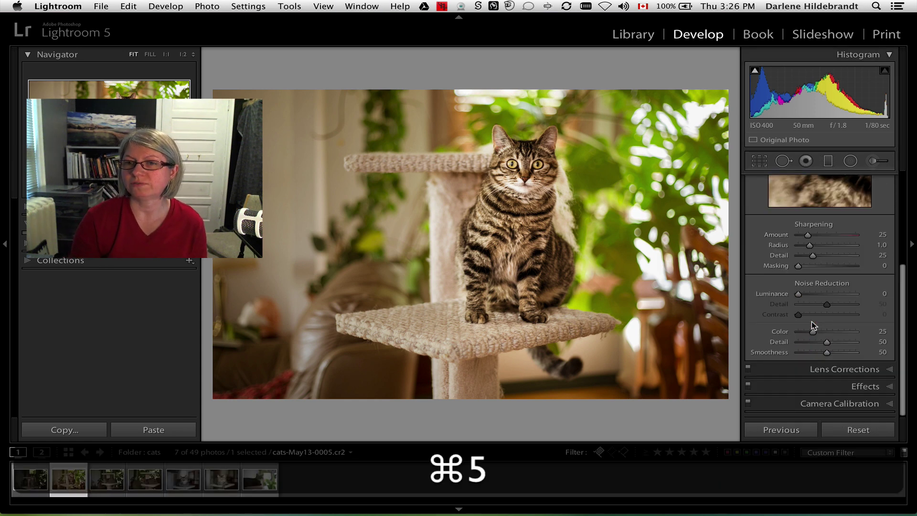
pyautogui.scroll(3, 812, 322)
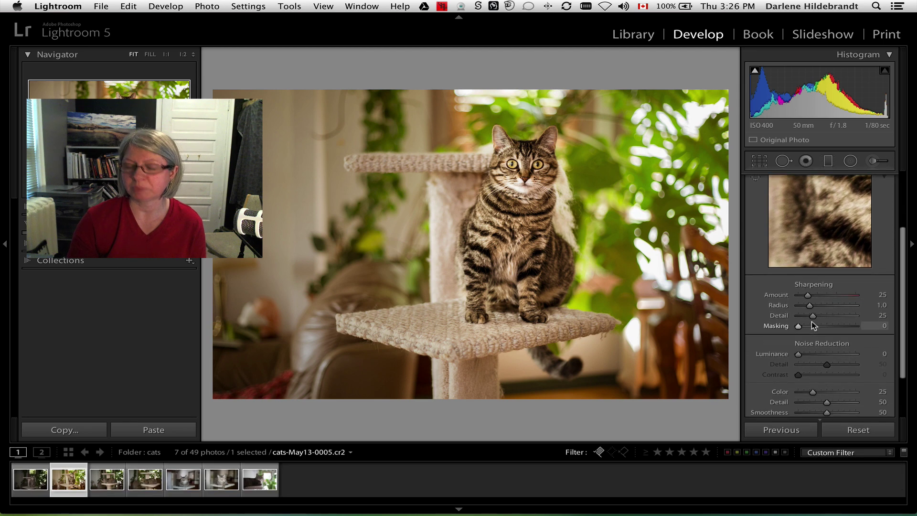
pyautogui.press('super+6')
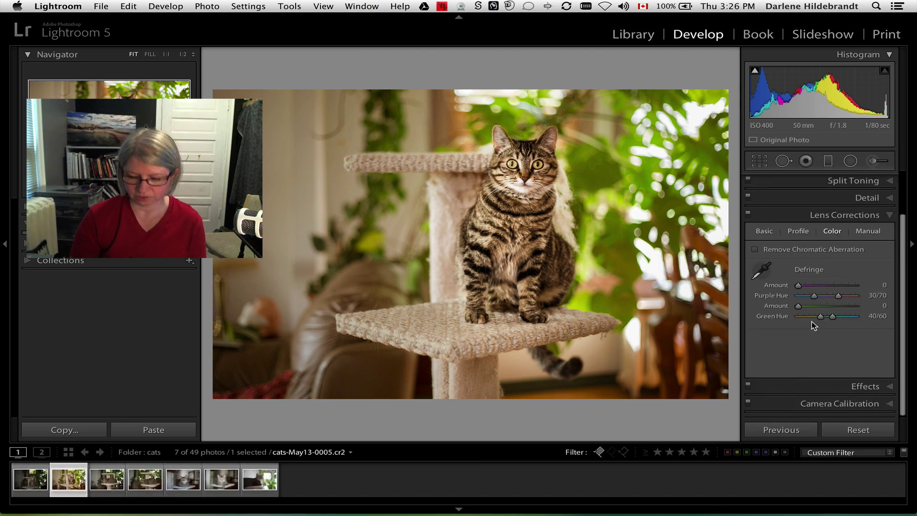
pyautogui.press('super+7')
pyautogui.press('super+8')
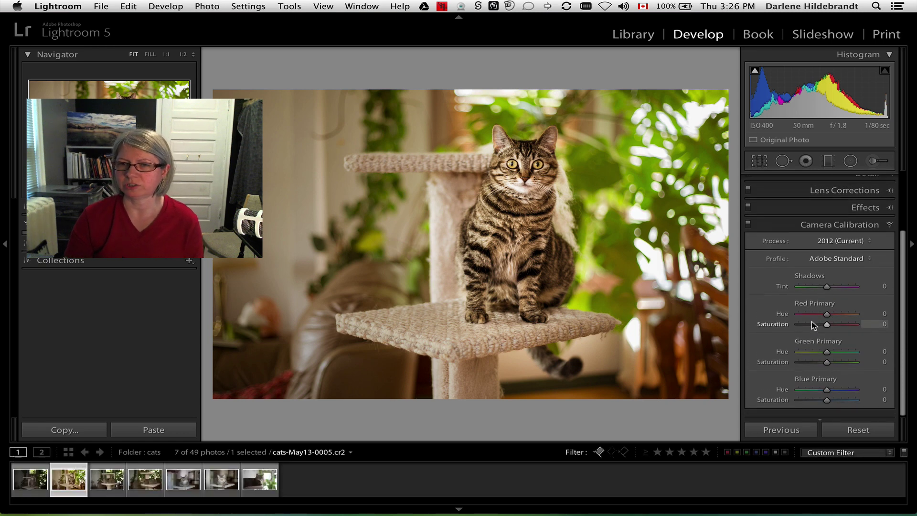
# - Collapse the Histogram above the adjustment sections and expand it again
pyautogui.scroll(3, 812, 322)
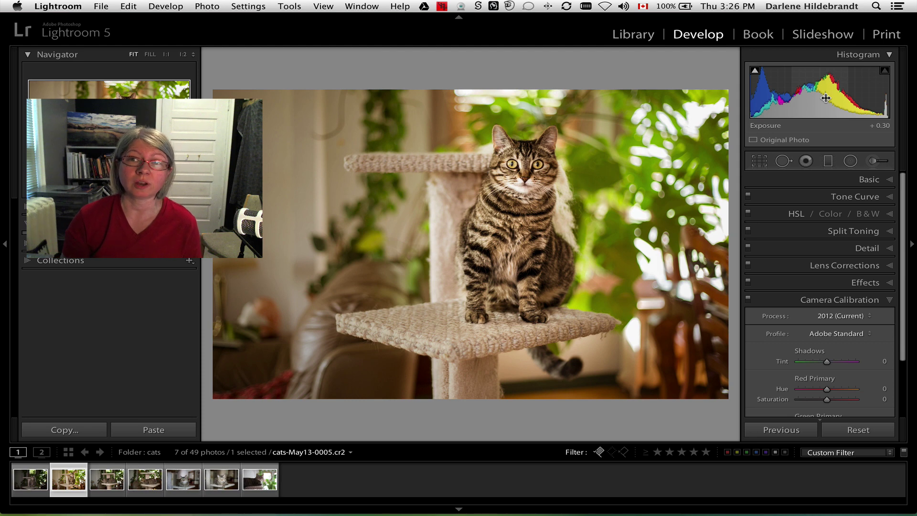
pyautogui.press('super')
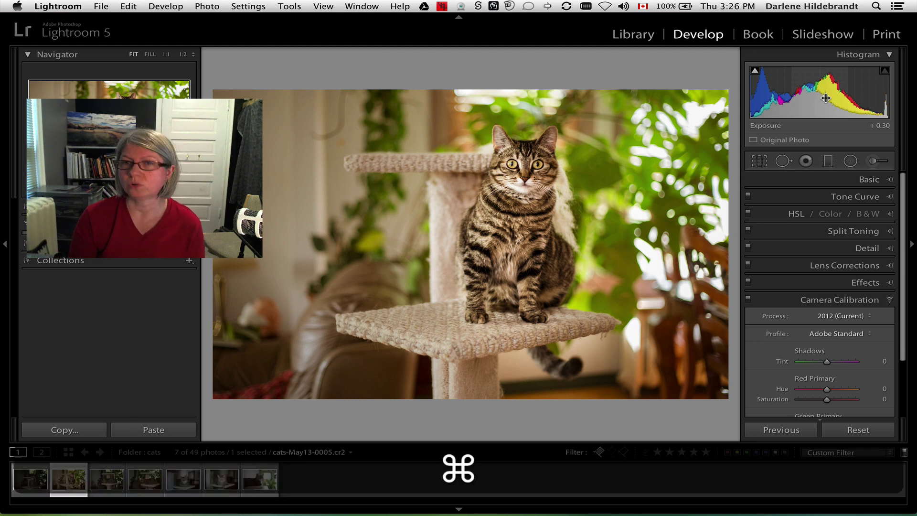
pyautogui.press('super+0')
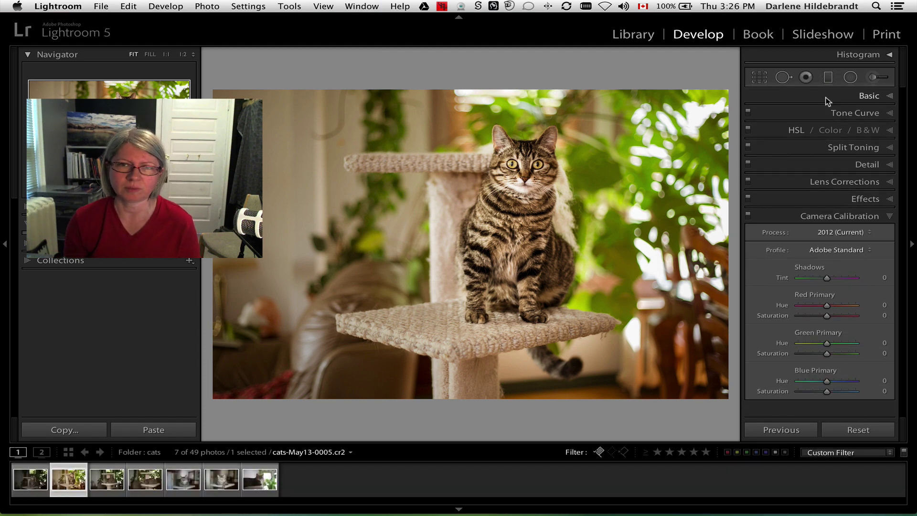
pyautogui.press('super+0')
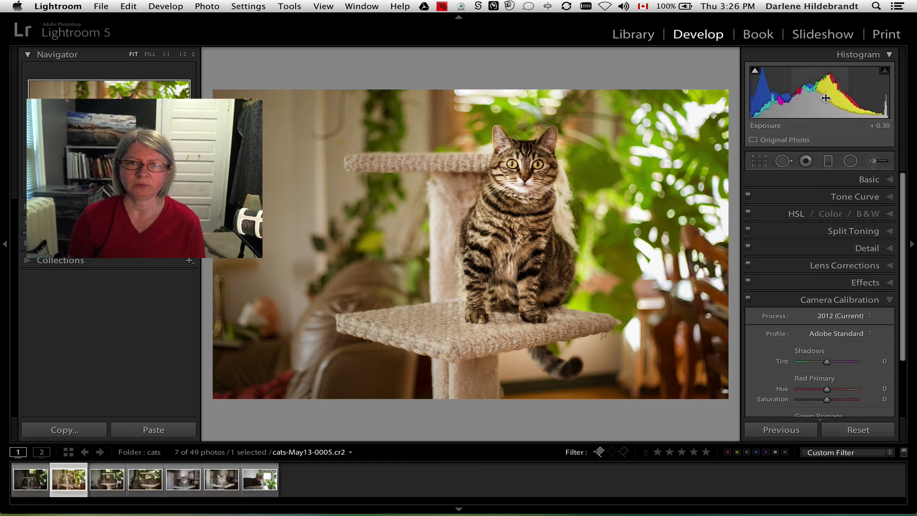